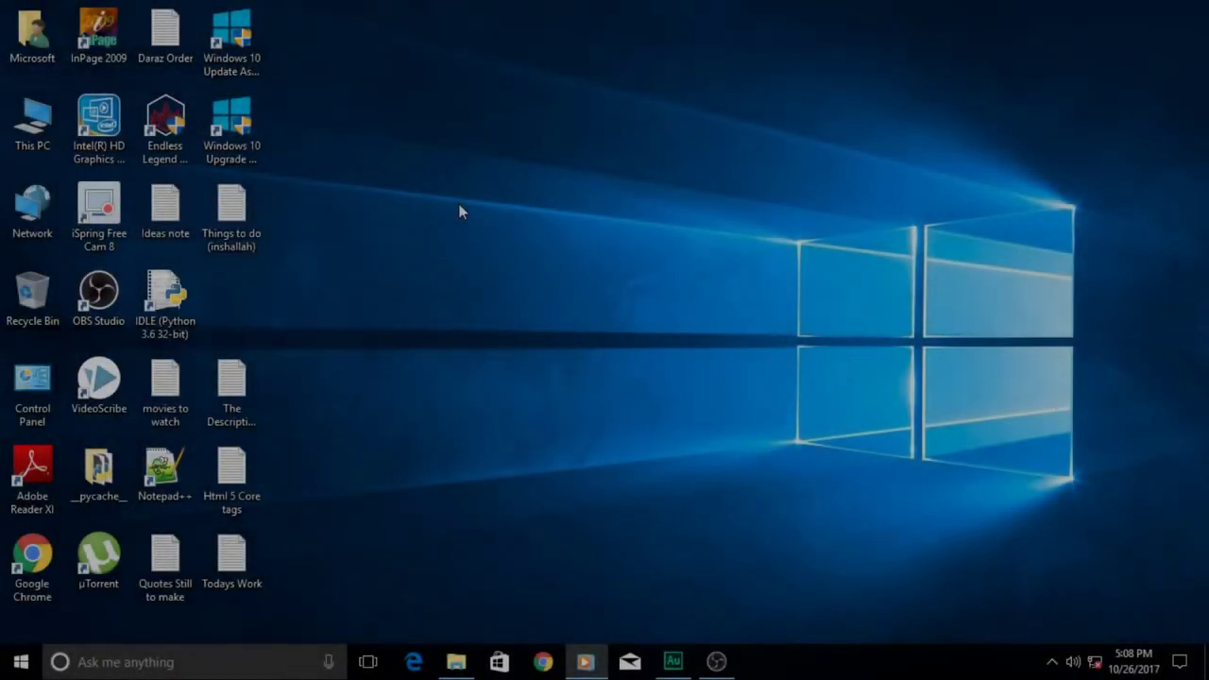
- Refresh the Windows desktop from its right-click context menu
{"action": "right_click", "coordinate": [459, 207]}
{"action": "left_click", "coordinate": [510, 257]}
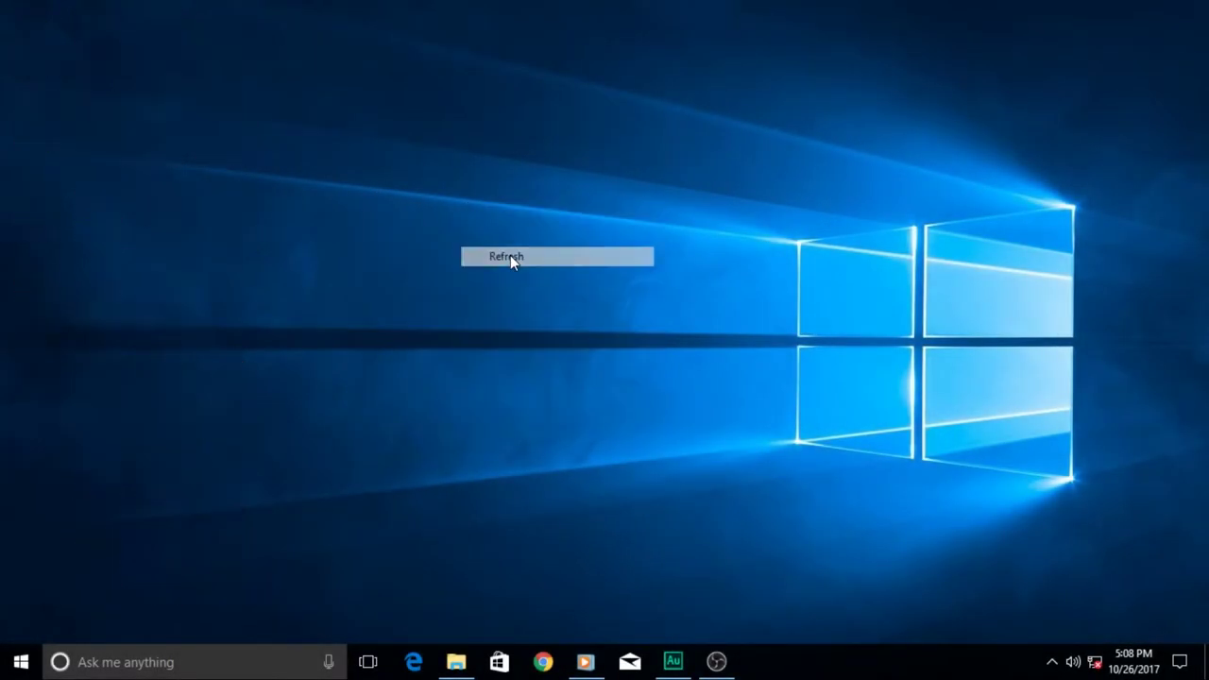
- Restore Audition, look through the Media Browser and Markers panels, then collapse the Properties Info section
{"action": "left_click", "coordinate": [672, 662]}
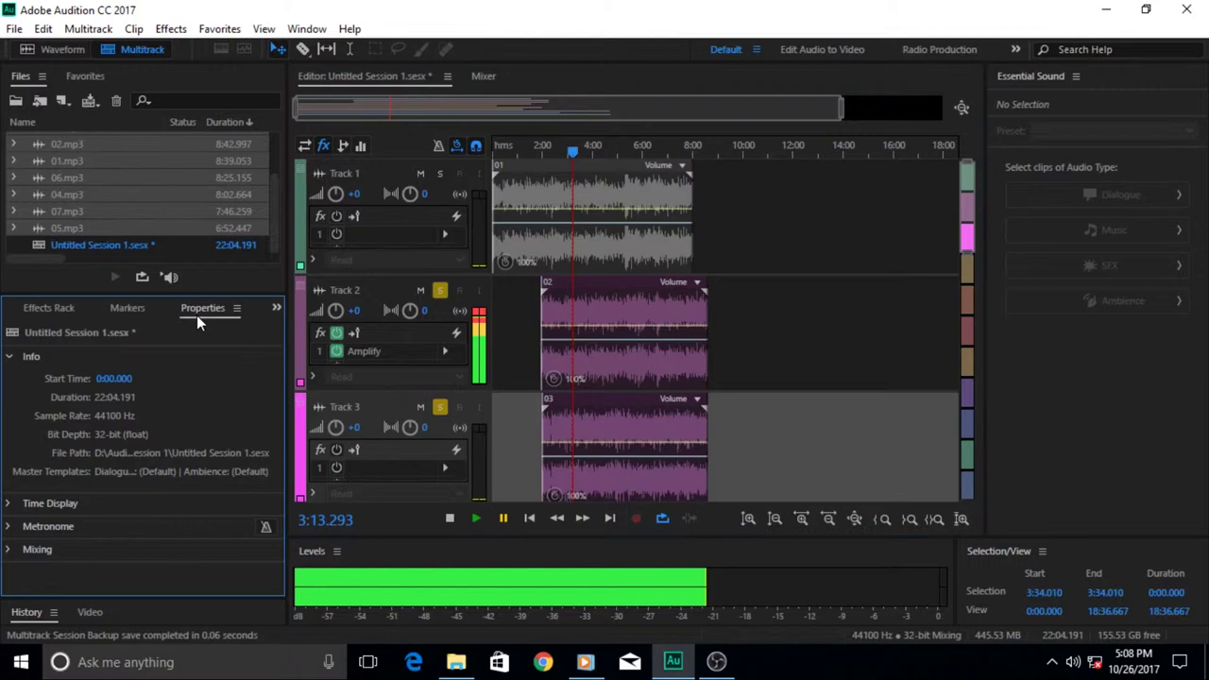
{"action": "left_click", "coordinate": [42, 312]}
{"action": "left_click", "coordinate": [16, 318]}
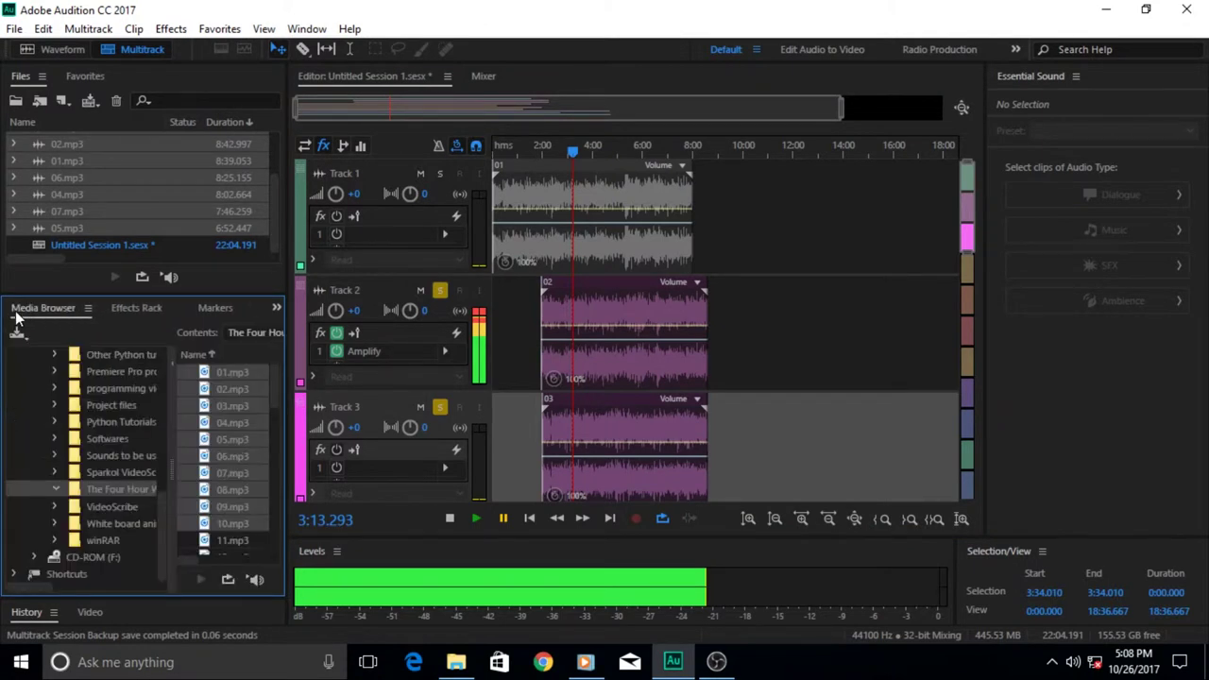
{"action": "left_click", "coordinate": [212, 310]}
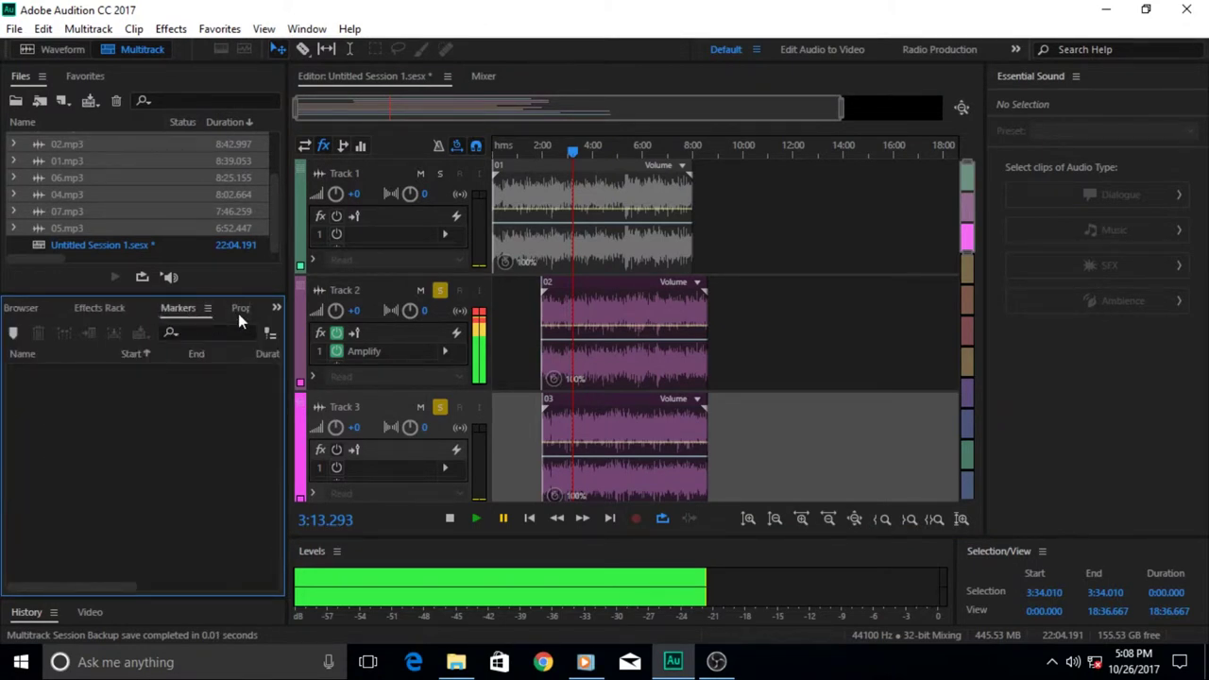
{"action": "left_click", "coordinate": [238, 313]}
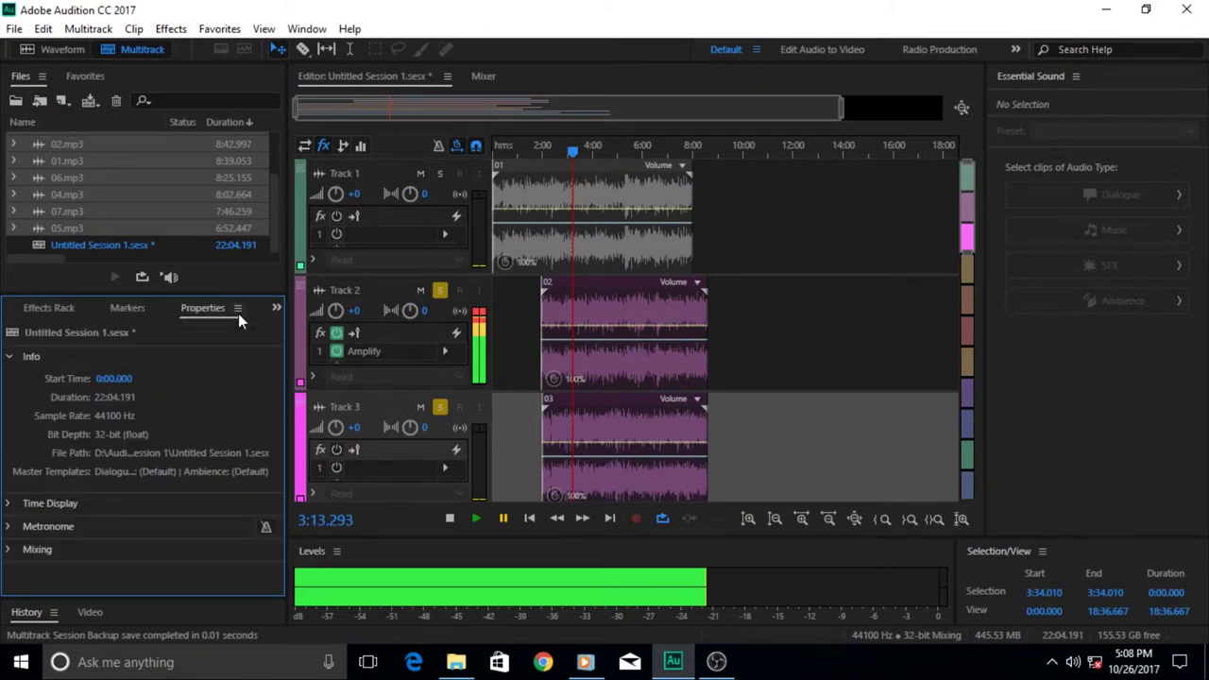
{"action": "left_click", "coordinate": [38, 356]}
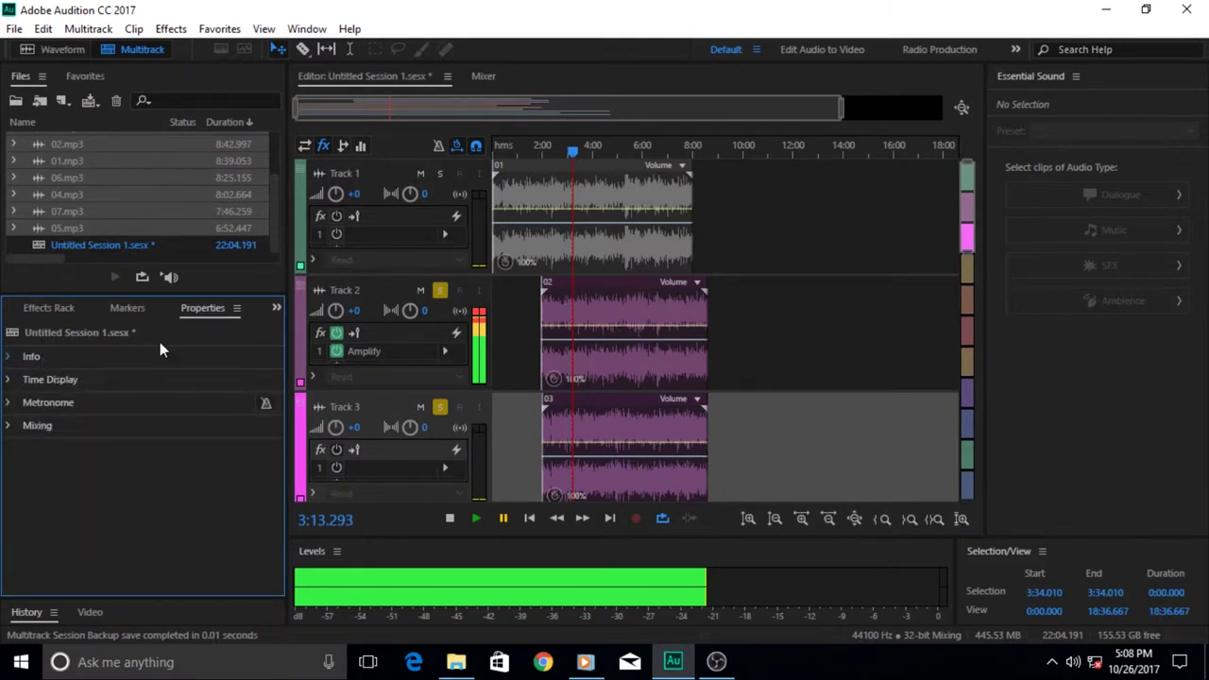
- Select clips 02 and 03 on Tracks 2 and 3 and expand their Stretch settings
{"action": "left_click", "coordinate": [637, 312]}
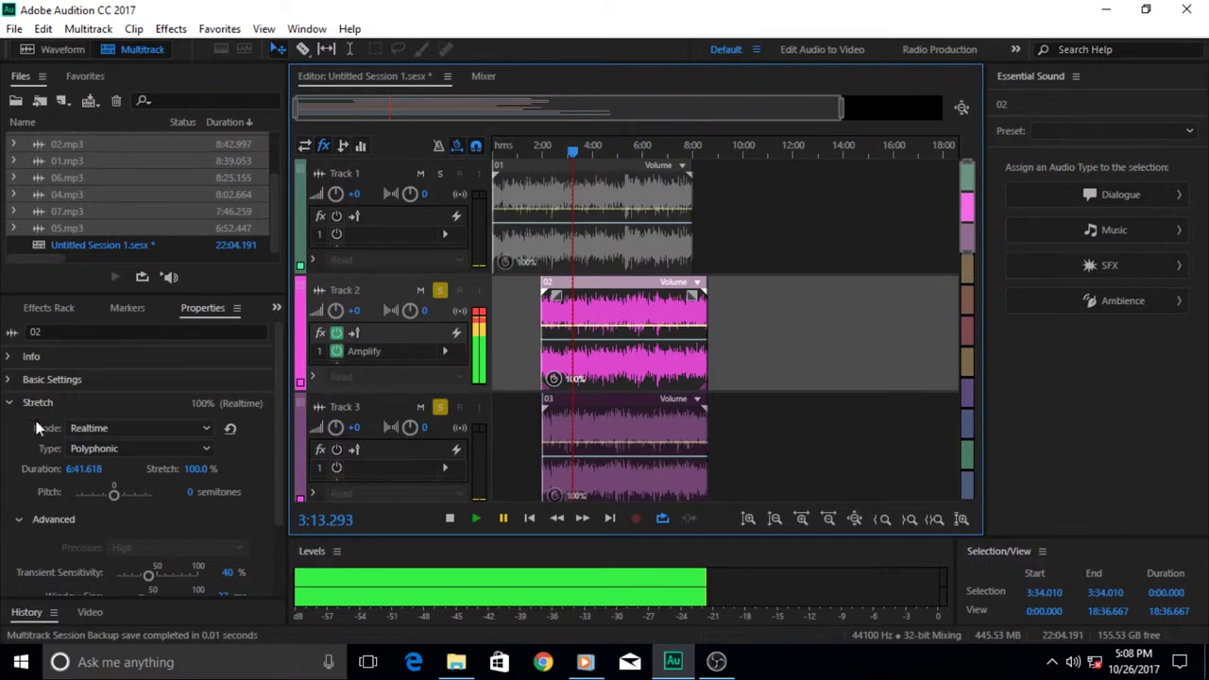
{"action": "left_click", "coordinate": [7, 404]}
{"action": "left_click", "coordinate": [8, 404]}
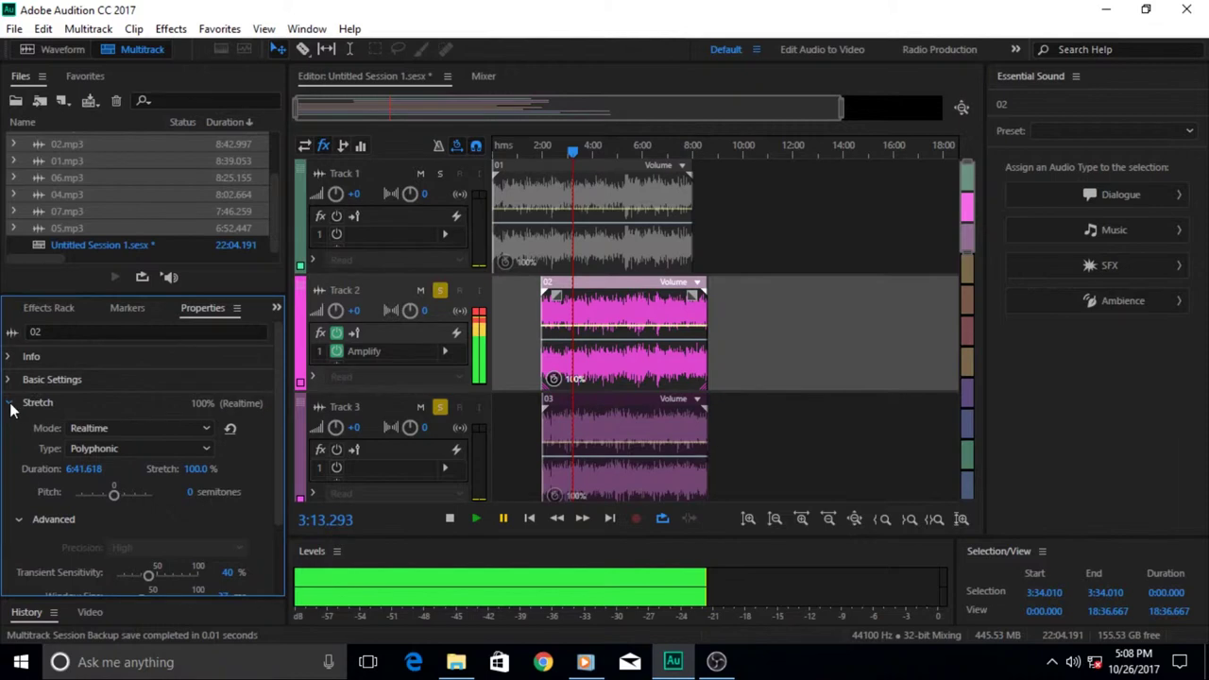
{"action": "left_click_drag", "start_coordinate": [765, 305], "coordinate": [640, 443]}
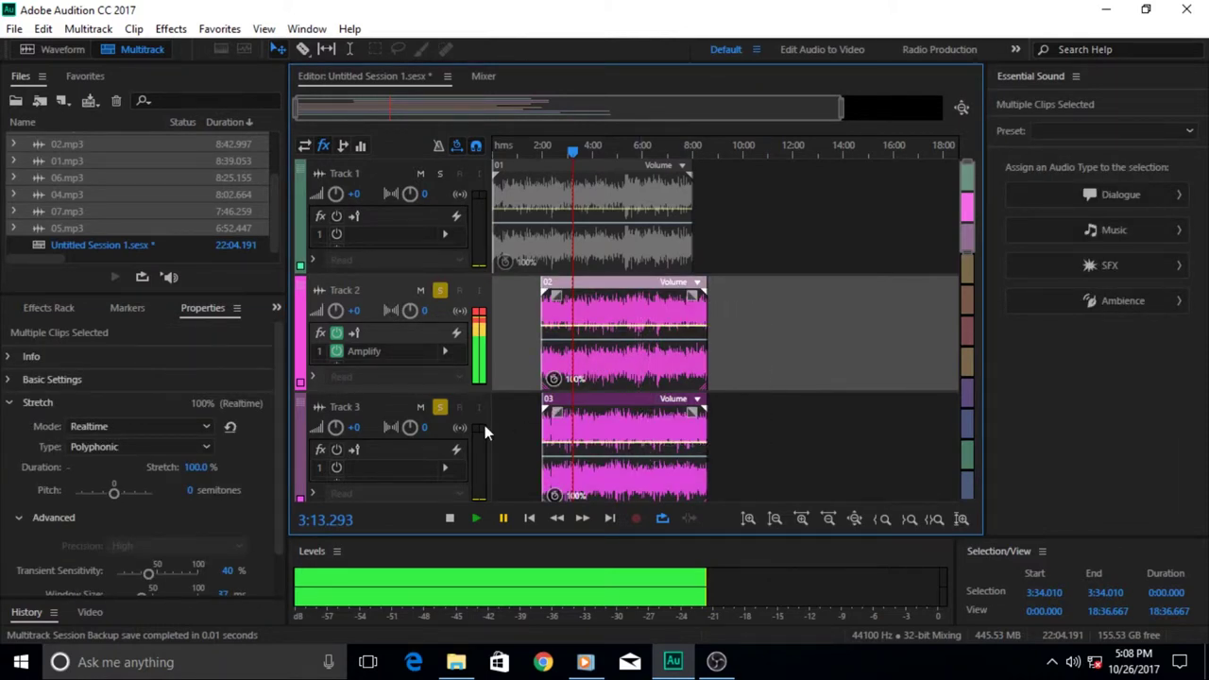
{"action": "left_click", "coordinate": [9, 403]}
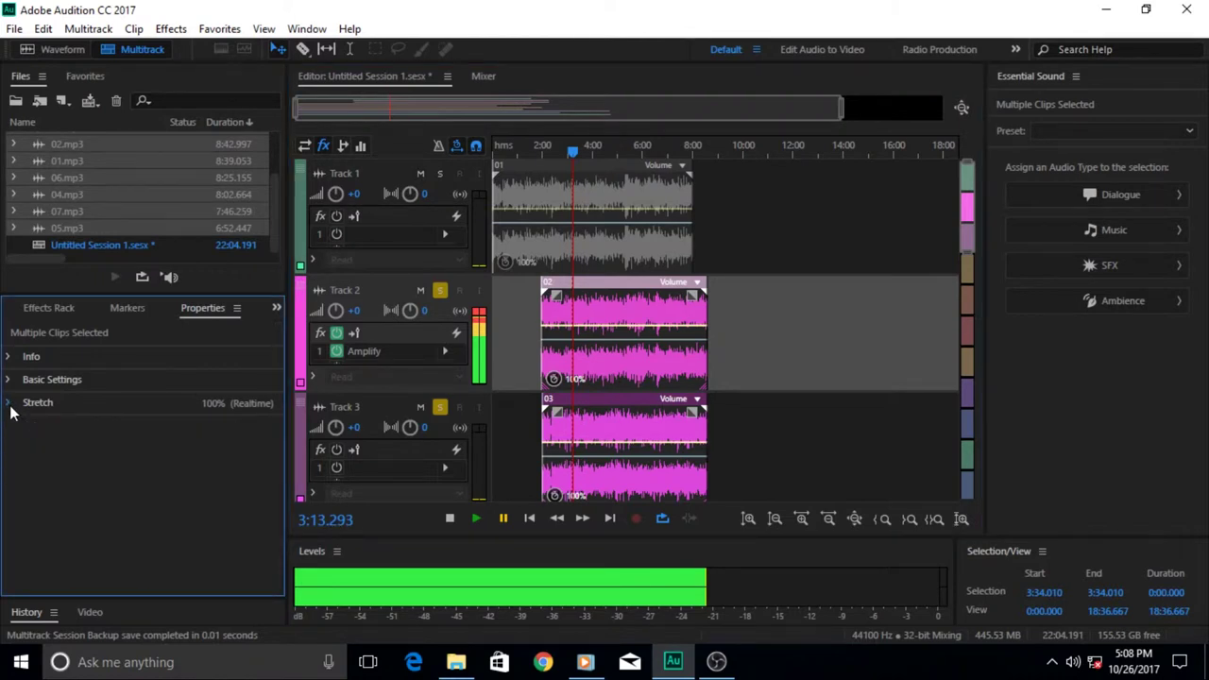
{"action": "left_click", "coordinate": [9, 403]}
{"action": "left_click_drag", "start_coordinate": [282, 400], "coordinate": [279, 441]}
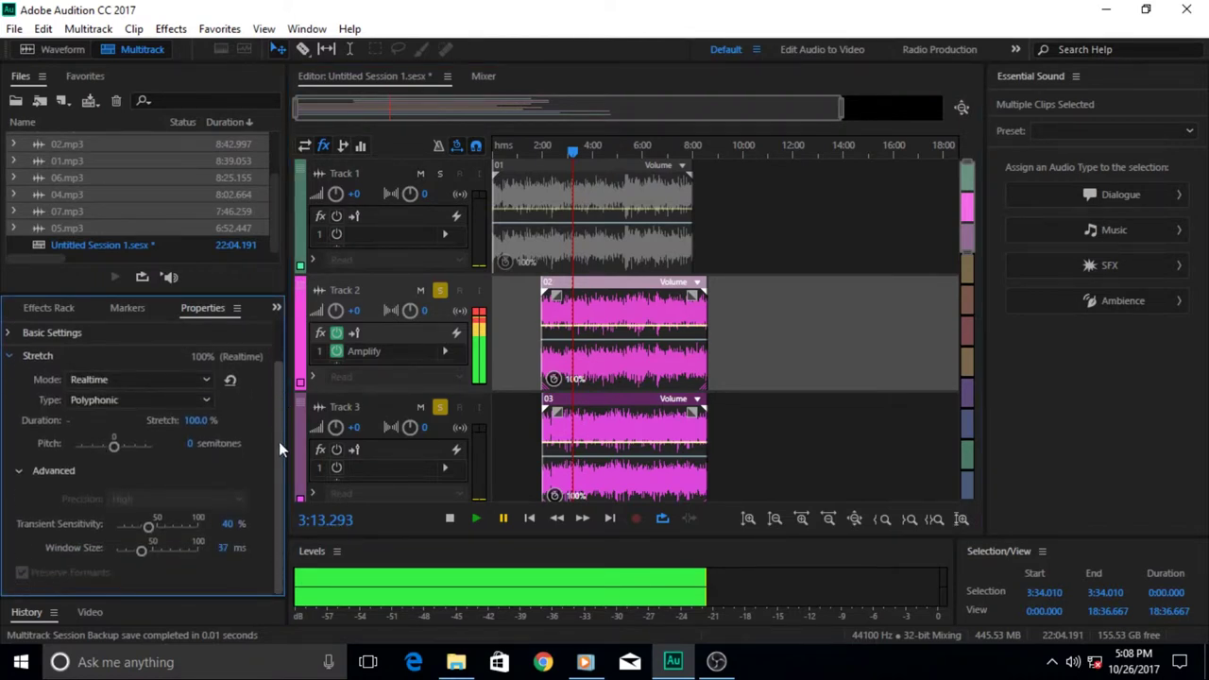
{"action": "left_click", "coordinate": [197, 380]}
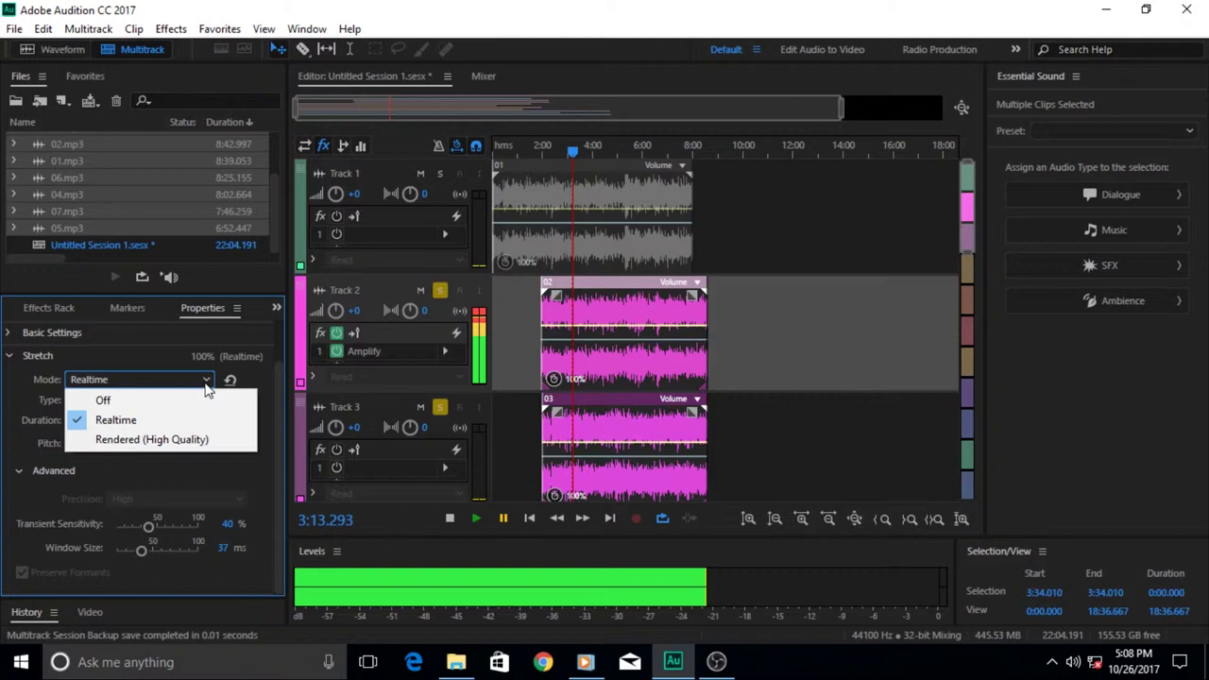
{"action": "left_click", "coordinate": [123, 402]}
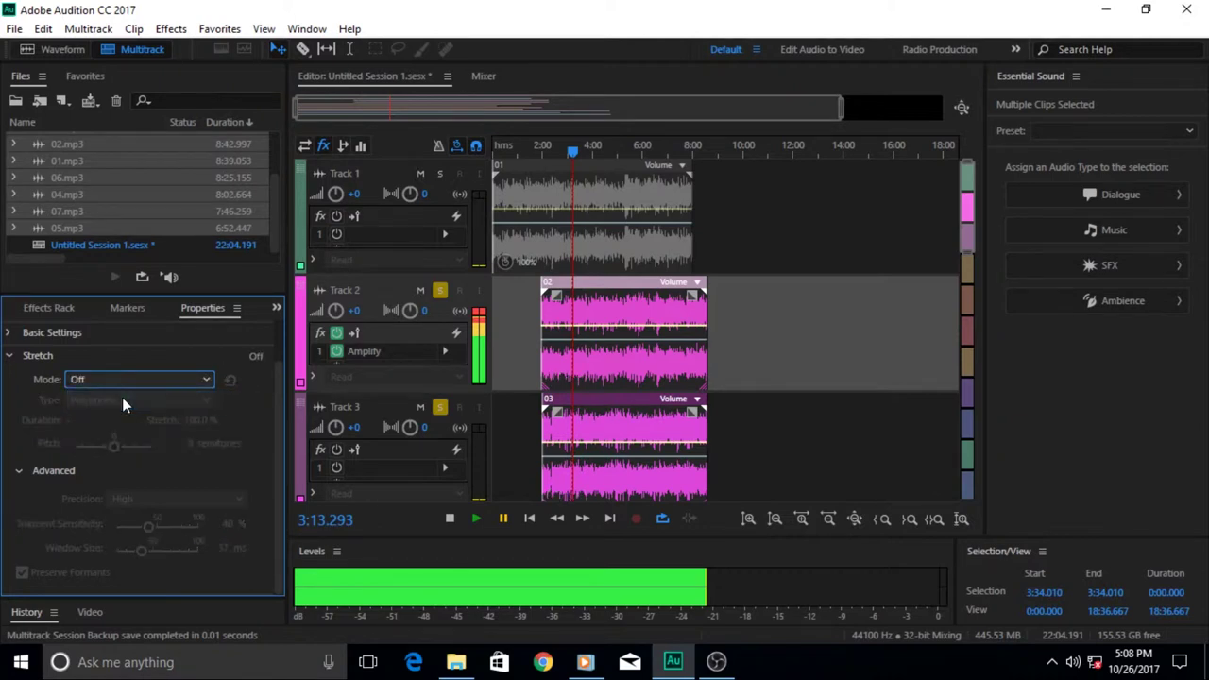
{"action": "left_click", "coordinate": [211, 382]}
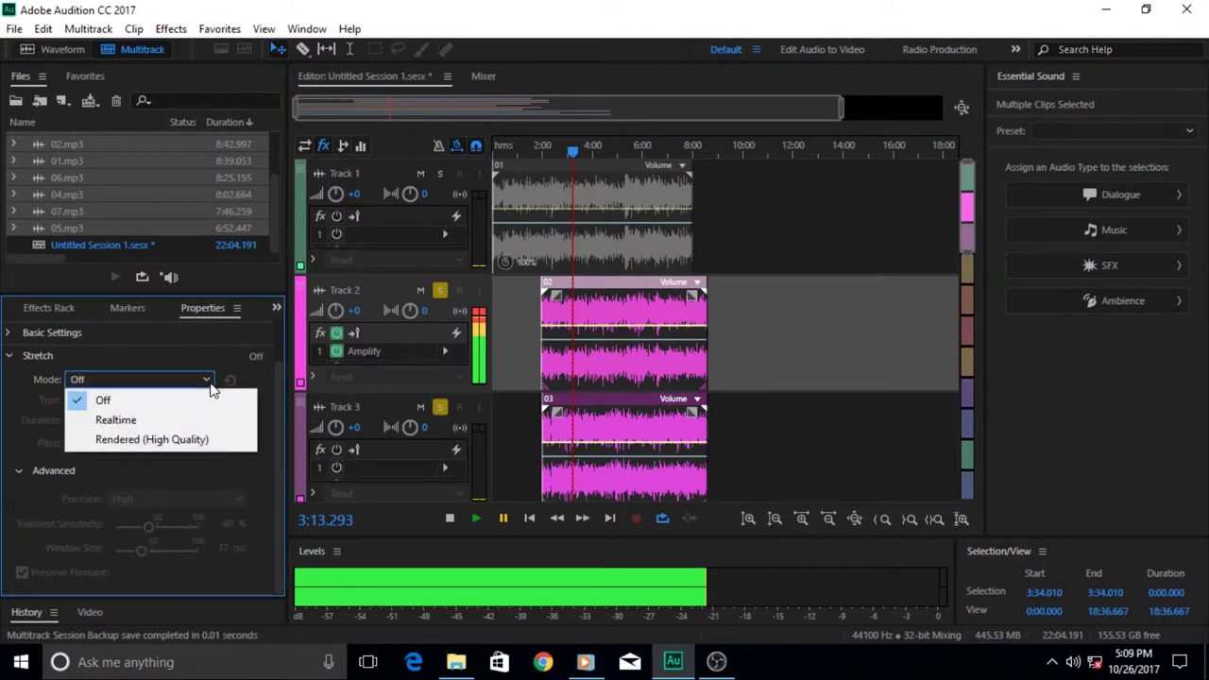
{"action": "left_click", "coordinate": [139, 425]}
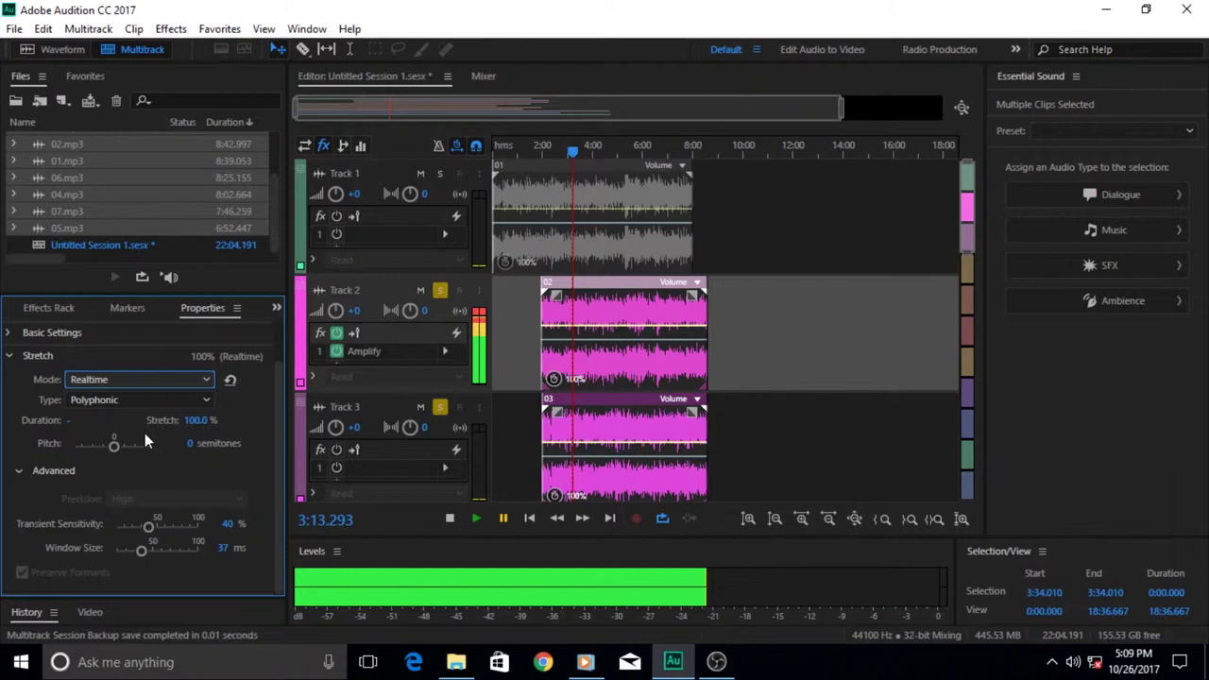
{"action": "left_click", "coordinate": [211, 404]}
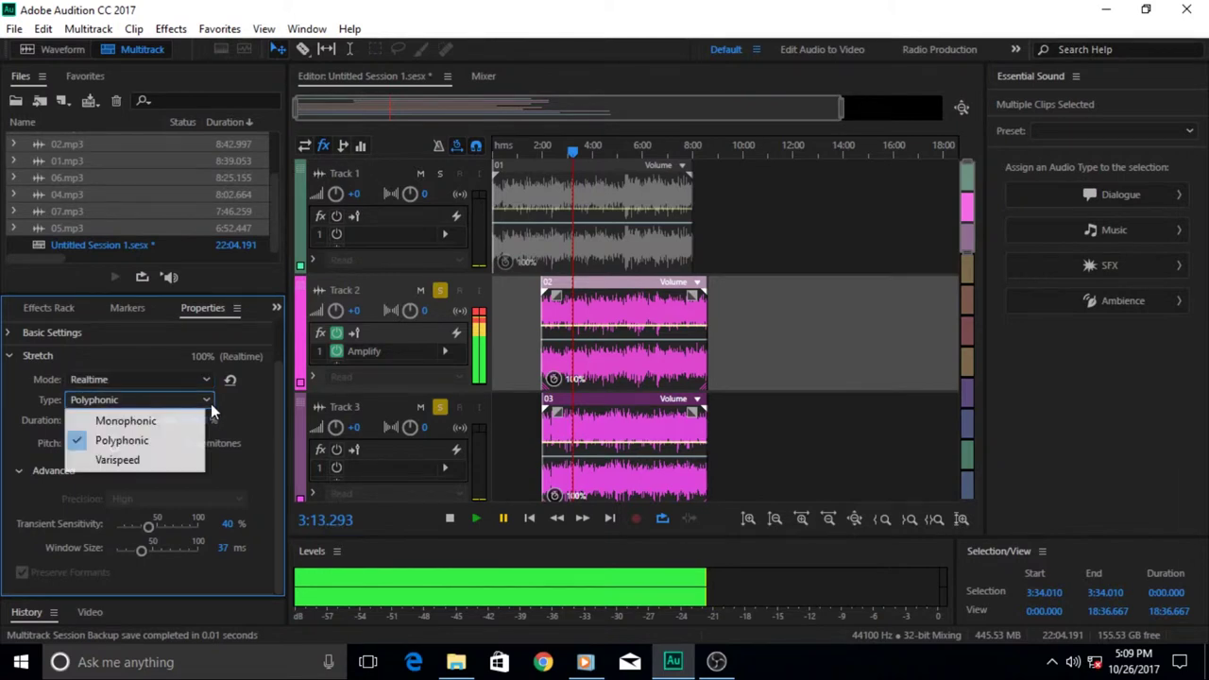
{"action": "left_click", "coordinate": [161, 447]}
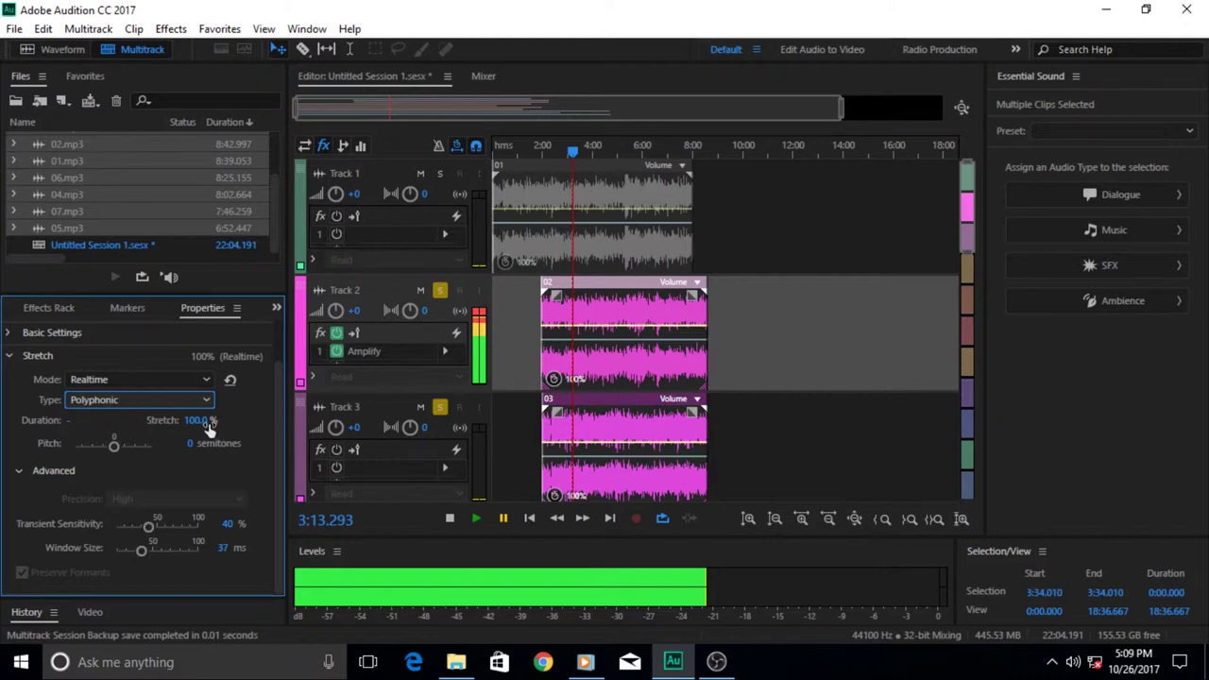
- Place the playhead at 4:41.815 and turn on Global Clip Stretching
{"action": "left_click", "coordinate": [610, 146]}
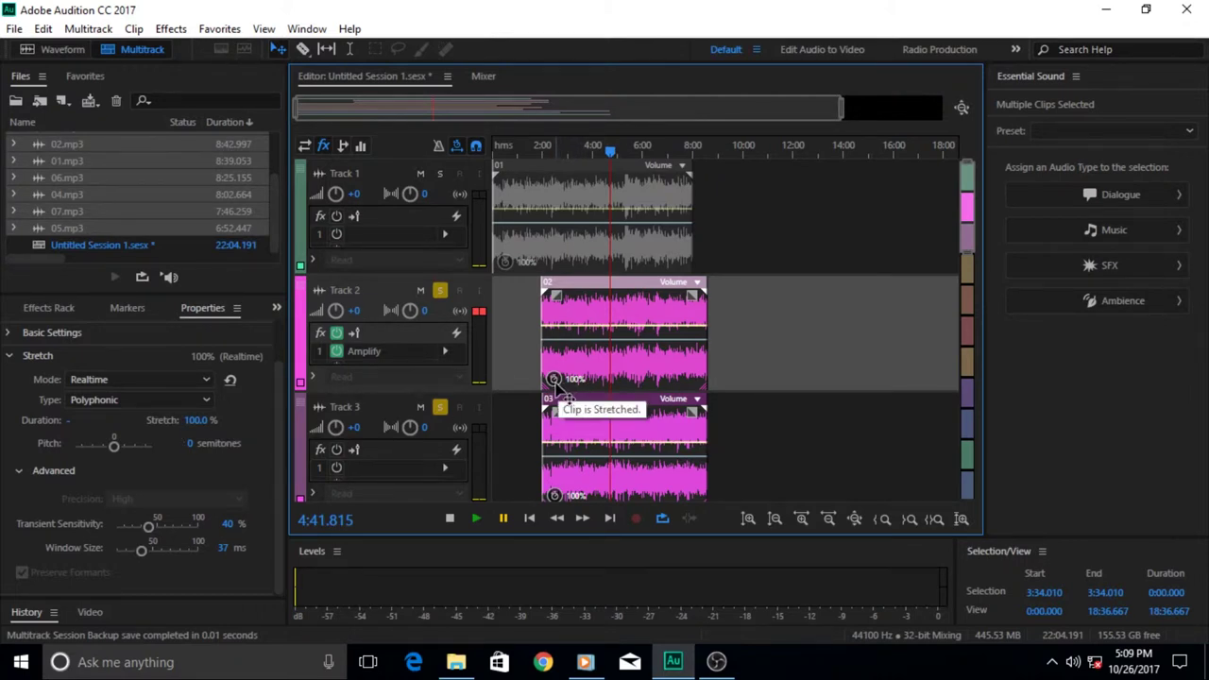
{"action": "left_click", "coordinate": [459, 149]}
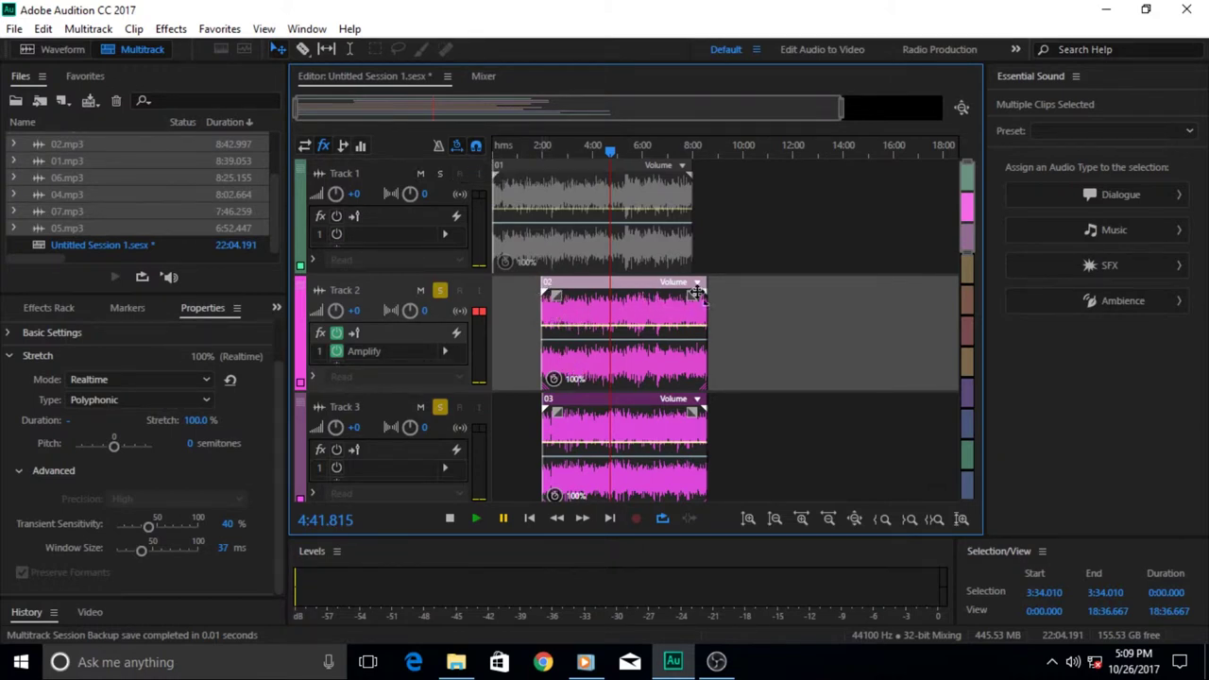
{"action": "left_click", "coordinate": [459, 146]}
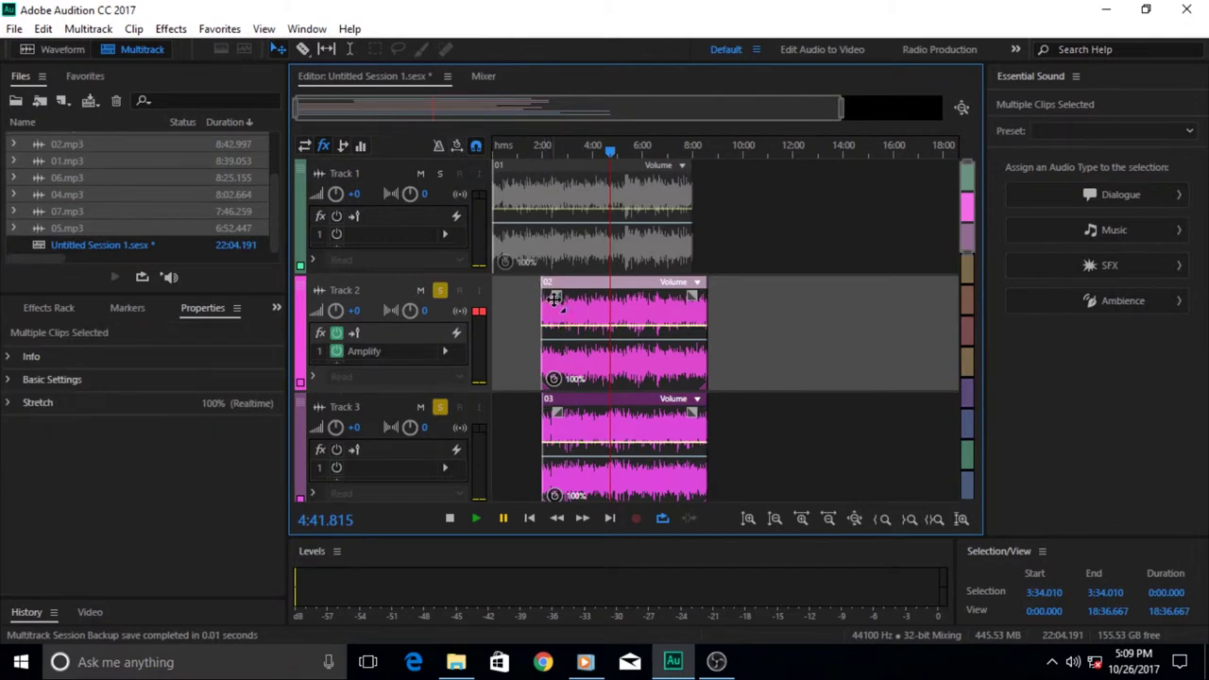
{"action": "left_click", "coordinate": [8, 403]}
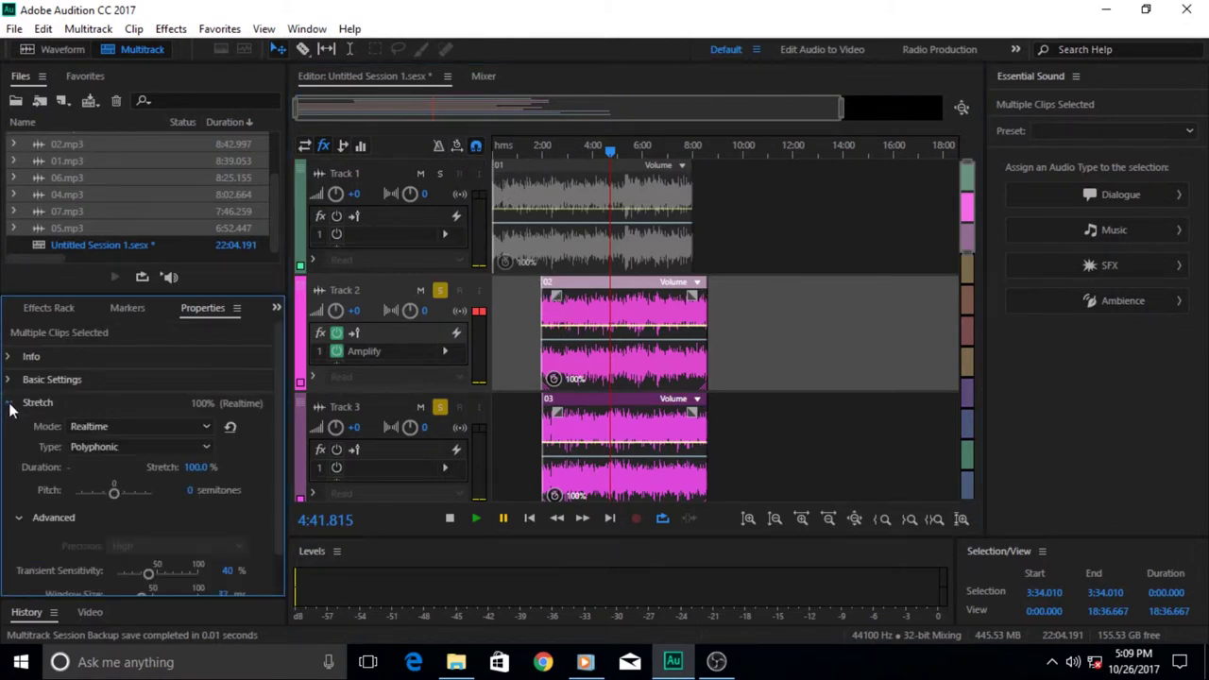
{"action": "left_click", "coordinate": [460, 148]}
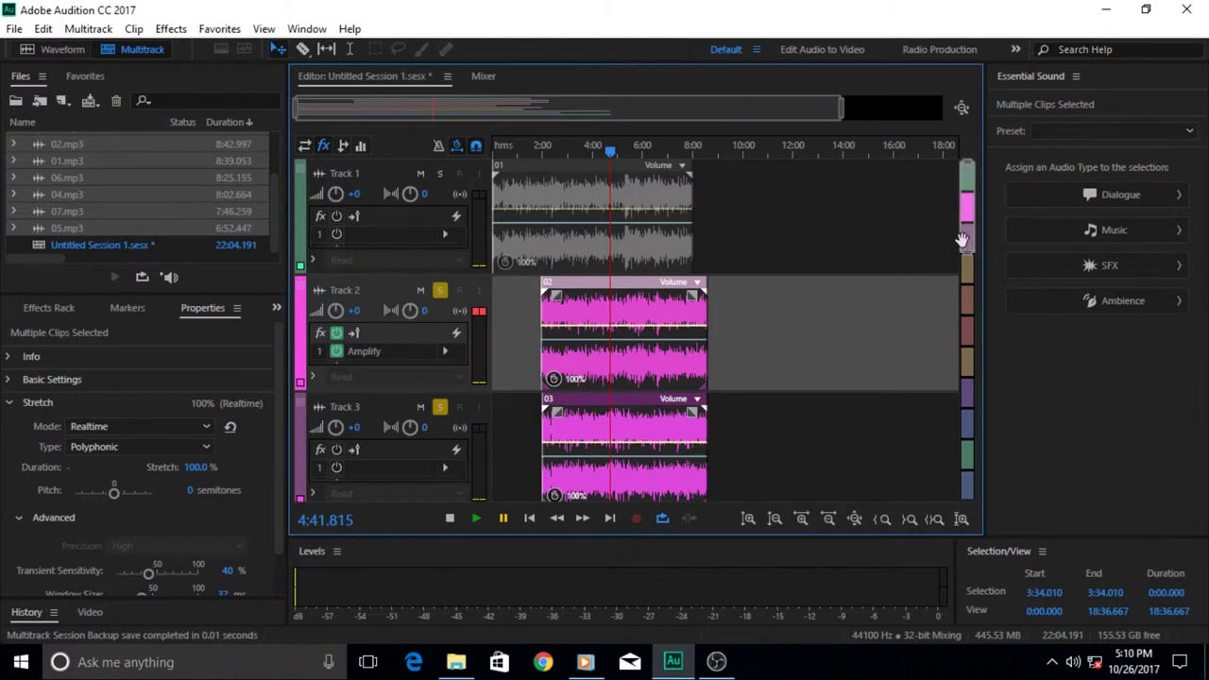
- Set the Stretch value of clips 02 and 03 to 150%
{"action": "scroll", "coordinate": [961, 240], "scroll_direction": "down", "scroll_amount": 2}
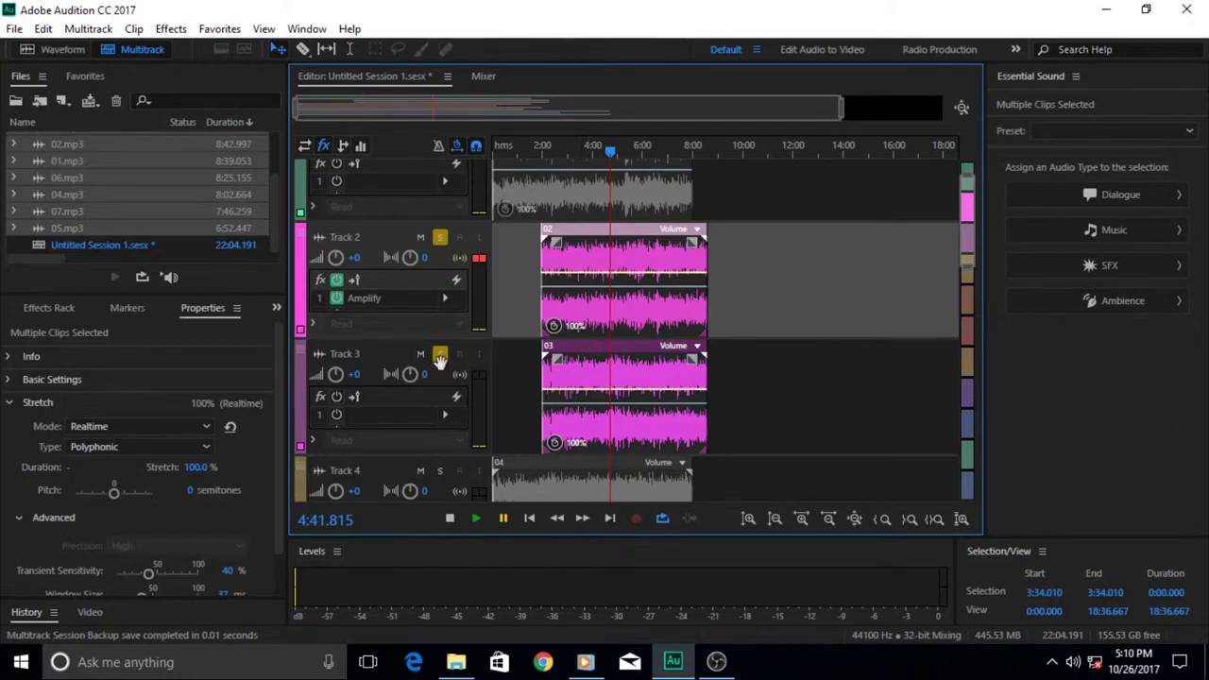
{"action": "left_click", "coordinate": [79, 471]}
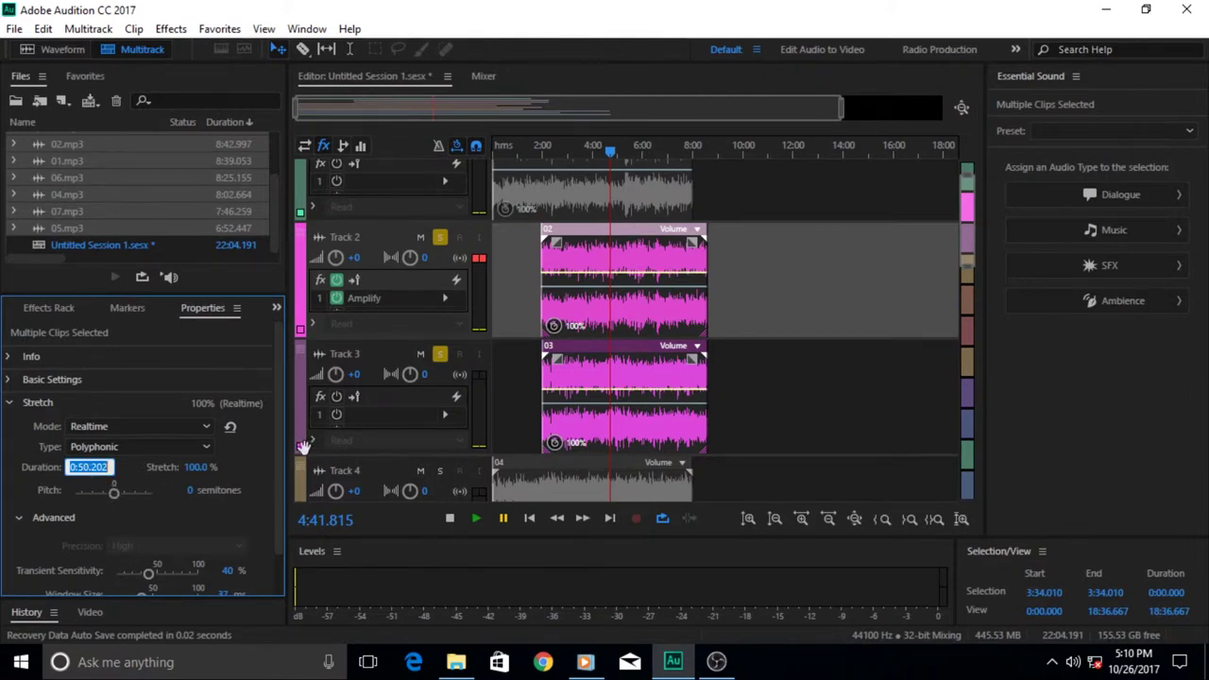
{"action": "left_click", "coordinate": [197, 467]}
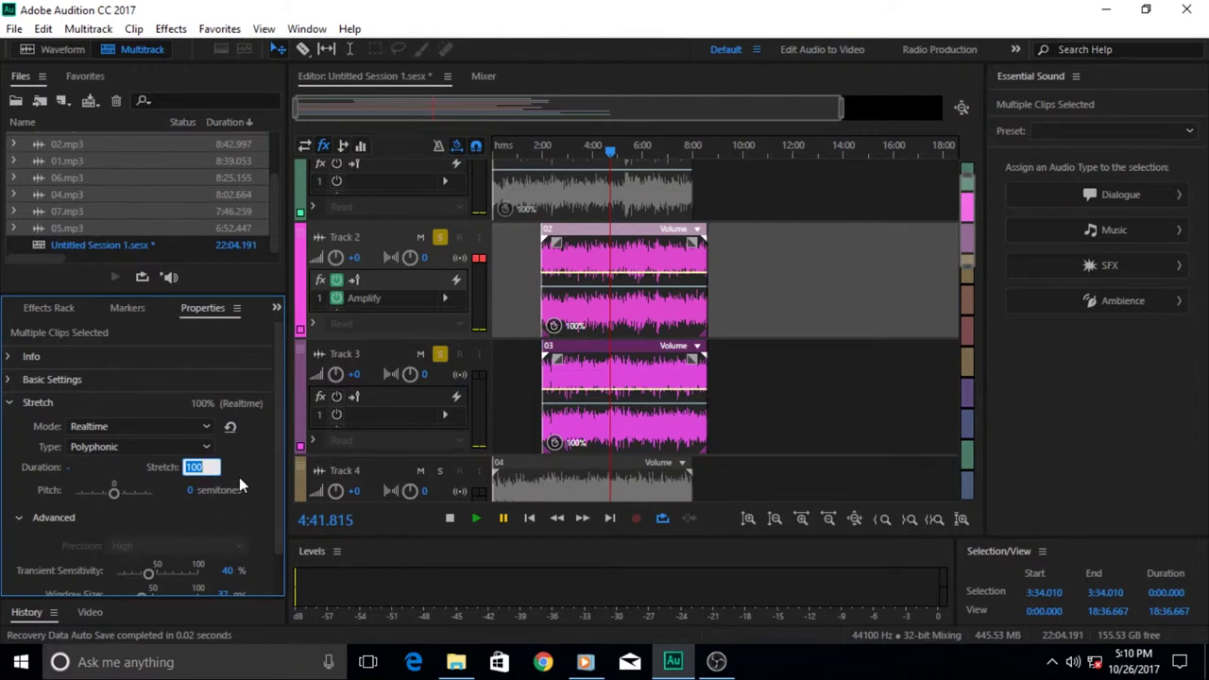
{"action": "type", "text": "150"}
{"action": "key", "text": "Return"}
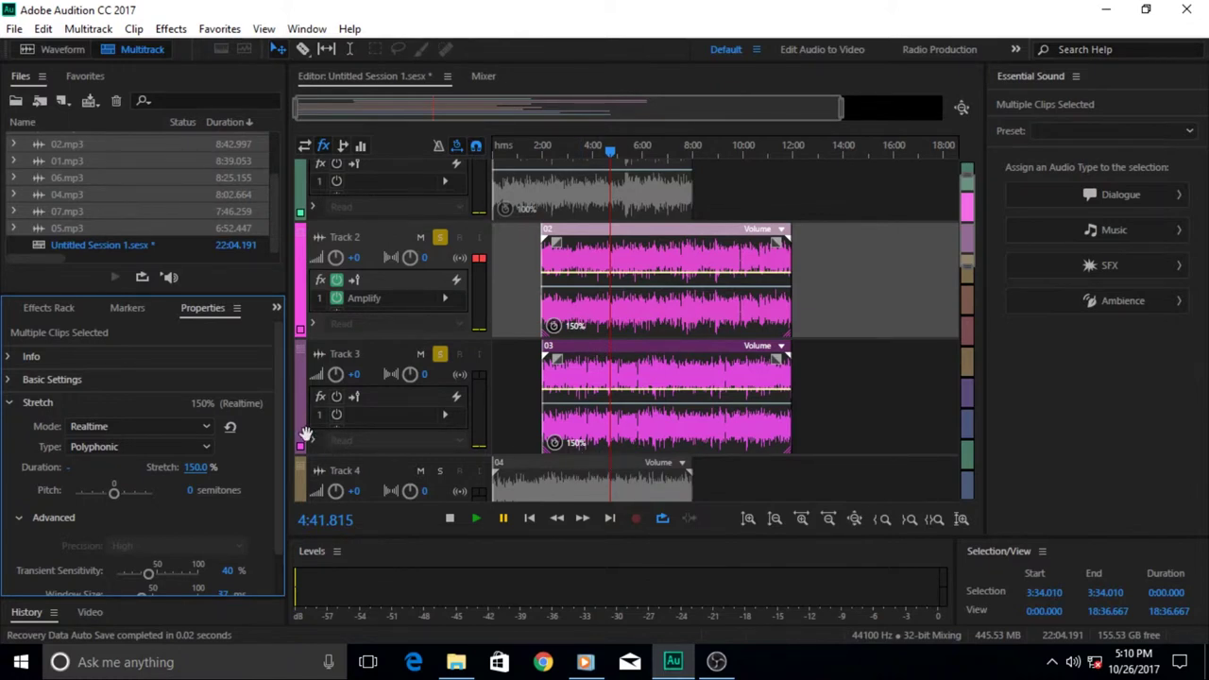
{"action": "left_click_drag", "start_coordinate": [281, 404], "coordinate": [279, 430]}
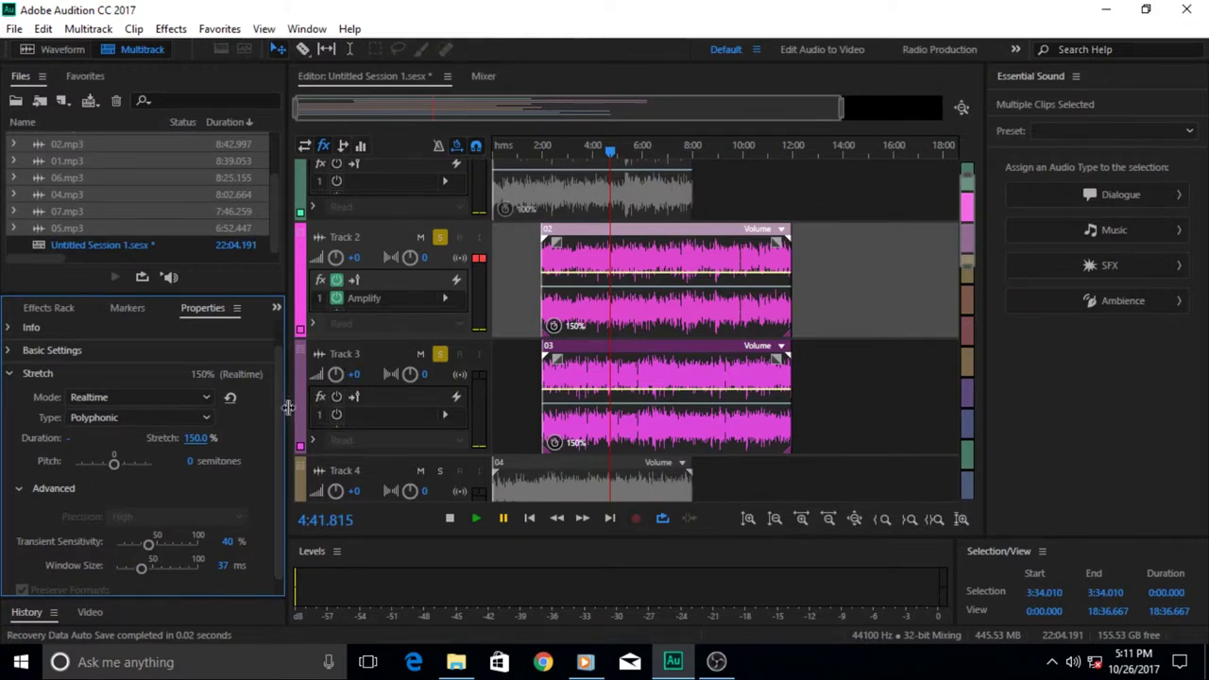
{"action": "left_click_drag", "start_coordinate": [281, 408], "coordinate": [280, 433]}
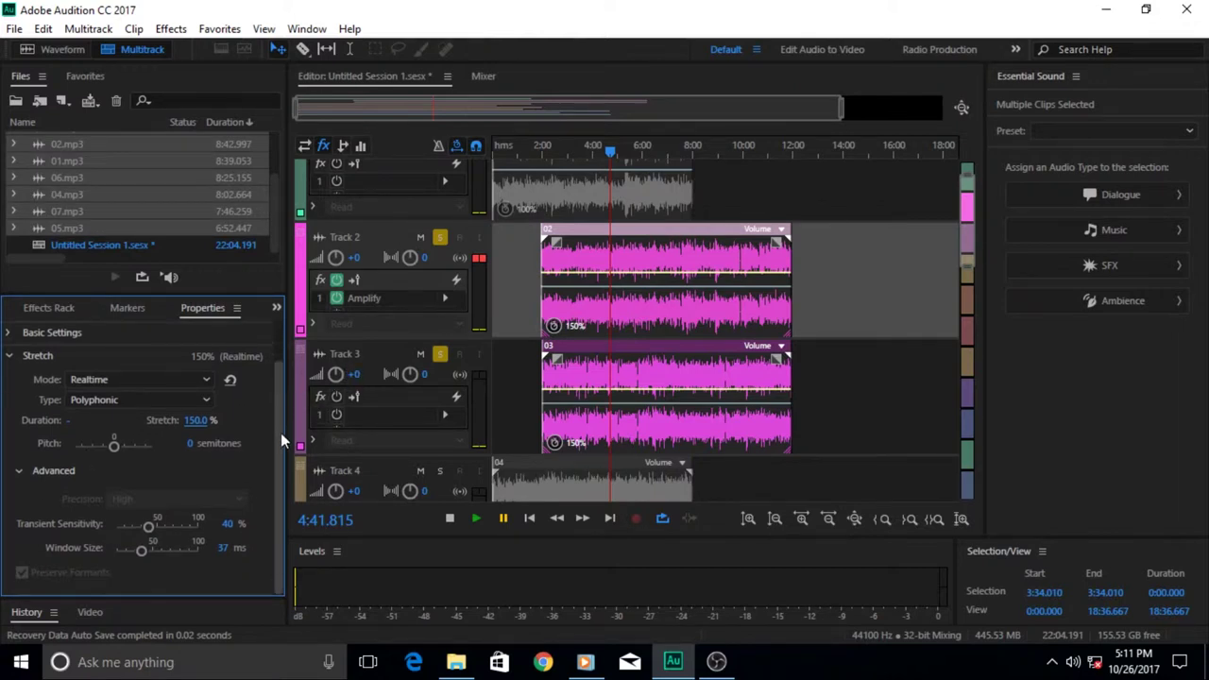
{"action": "left_click", "coordinate": [20, 472]}
{"action": "left_click", "coordinate": [21, 516]}
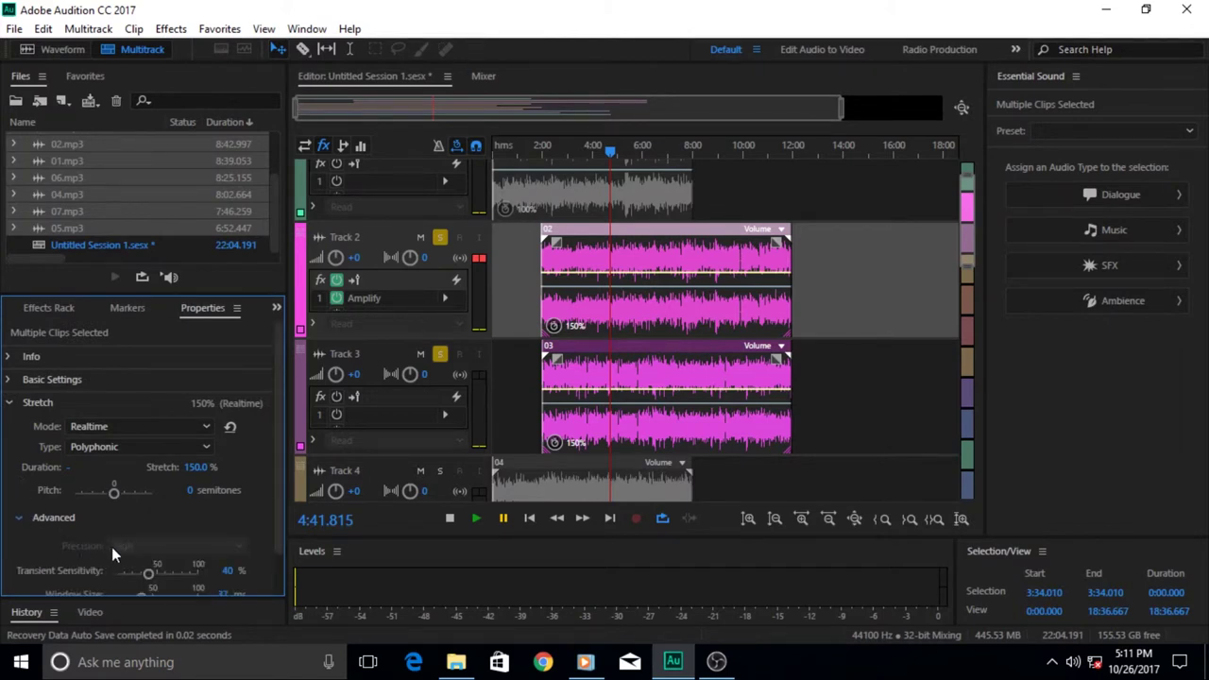
{"action": "scroll", "coordinate": [277, 454], "scroll_direction": "down", "scroll_amount": 1}
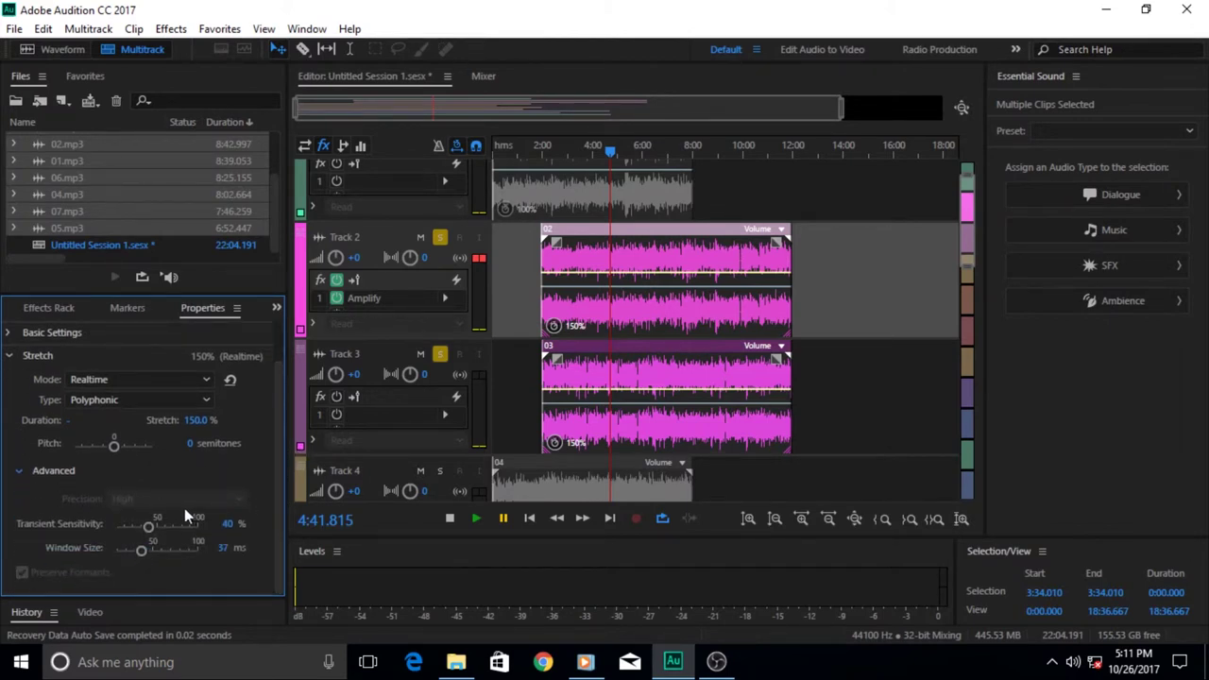
- Set the clips' stretch Mode to Rendered (High Quality), leaving Precision at High
{"action": "left_click", "coordinate": [155, 388]}
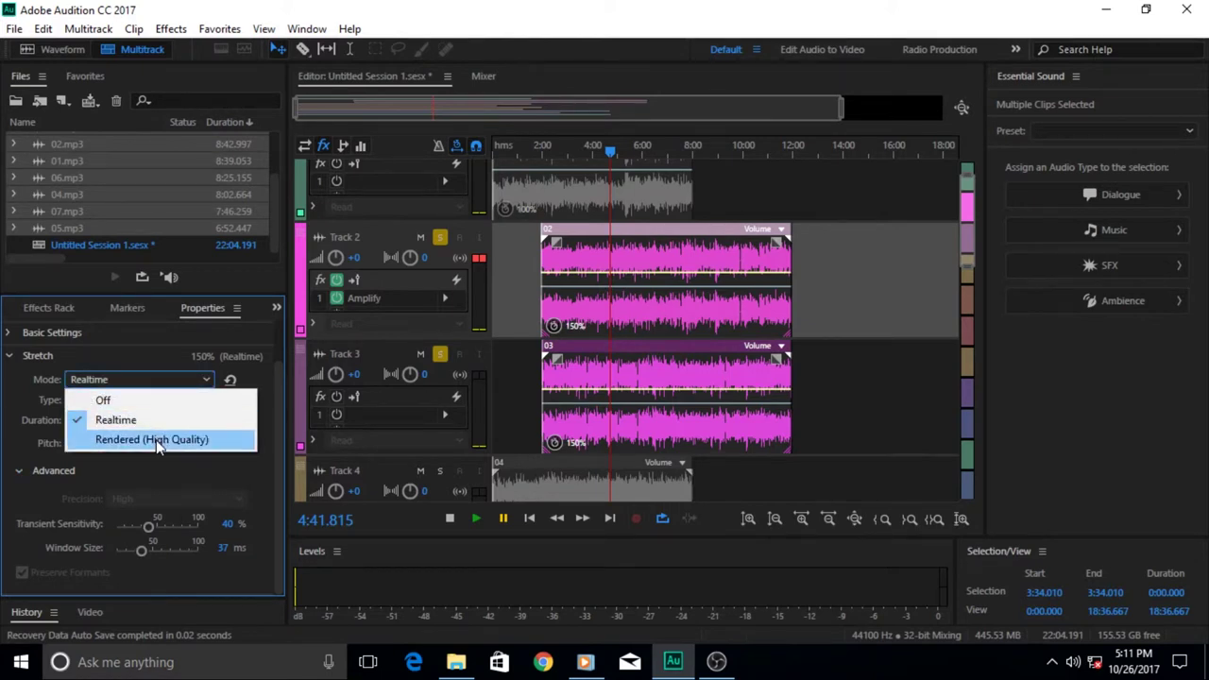
{"action": "left_click", "coordinate": [189, 378]}
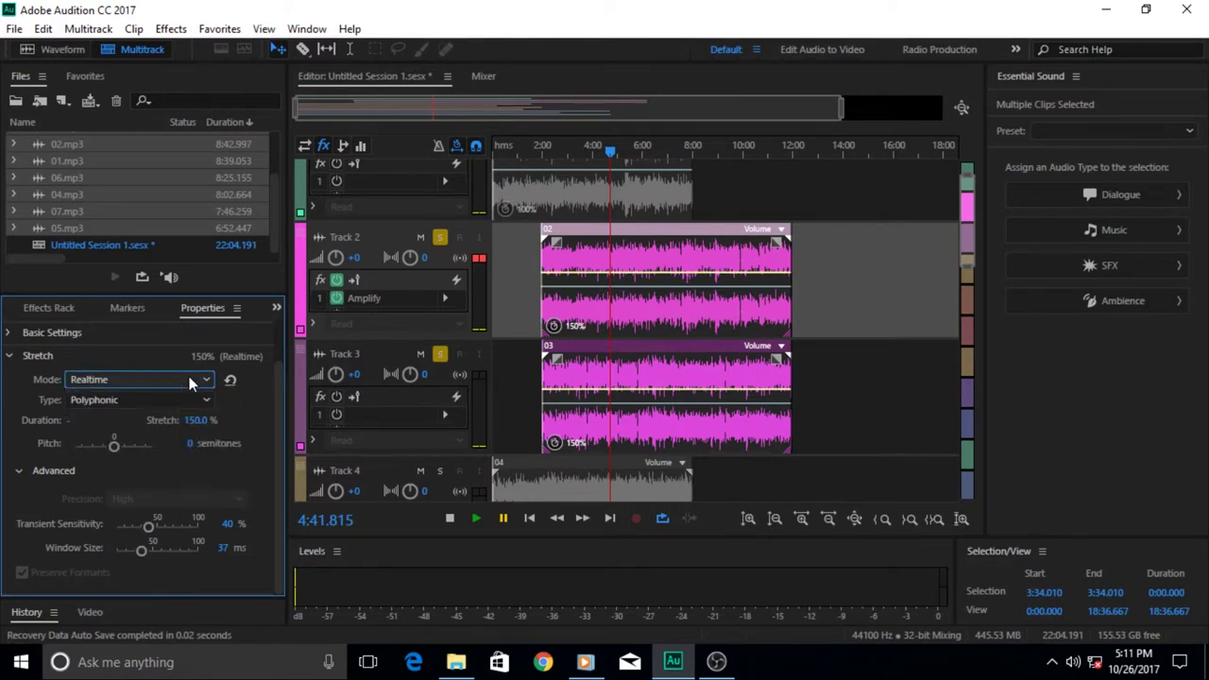
{"action": "left_click", "coordinate": [189, 377]}
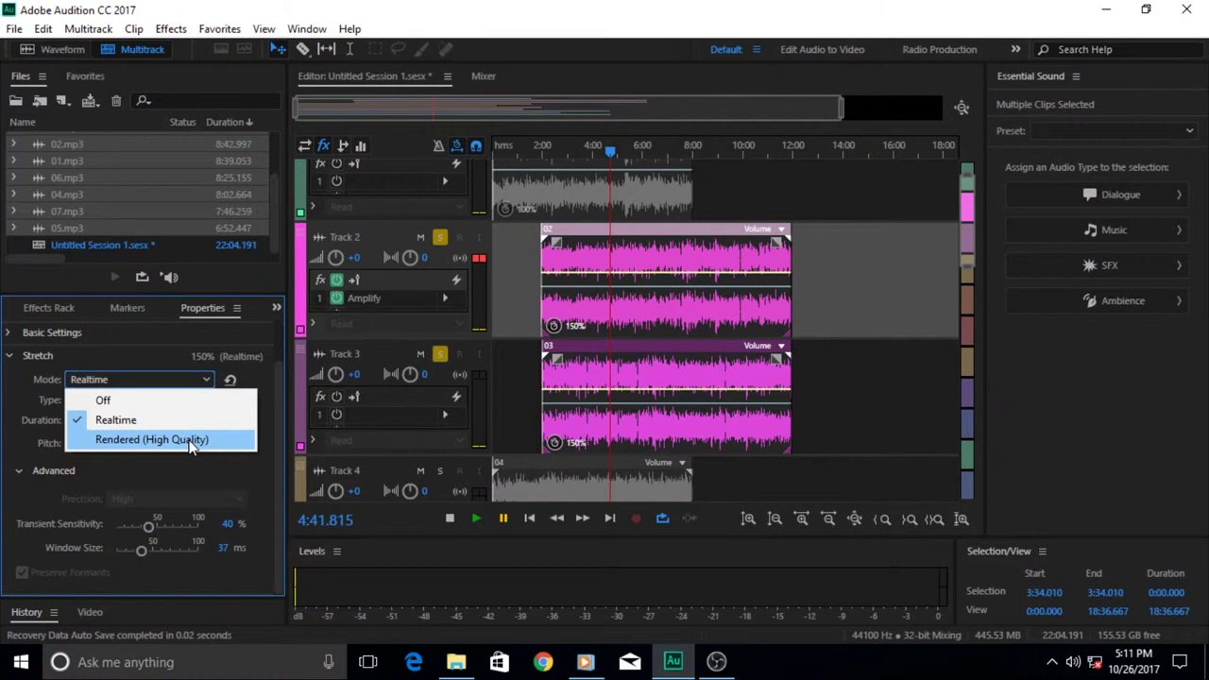
{"action": "left_click", "coordinate": [188, 440]}
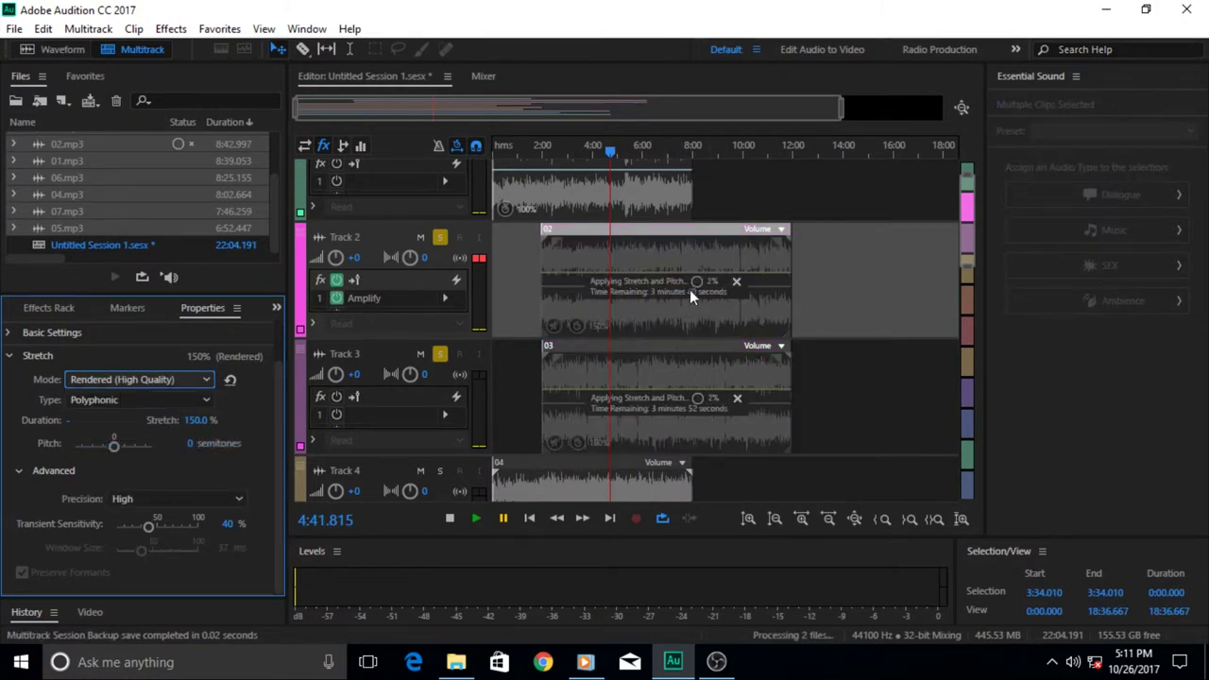
{"action": "left_click", "coordinate": [198, 504]}
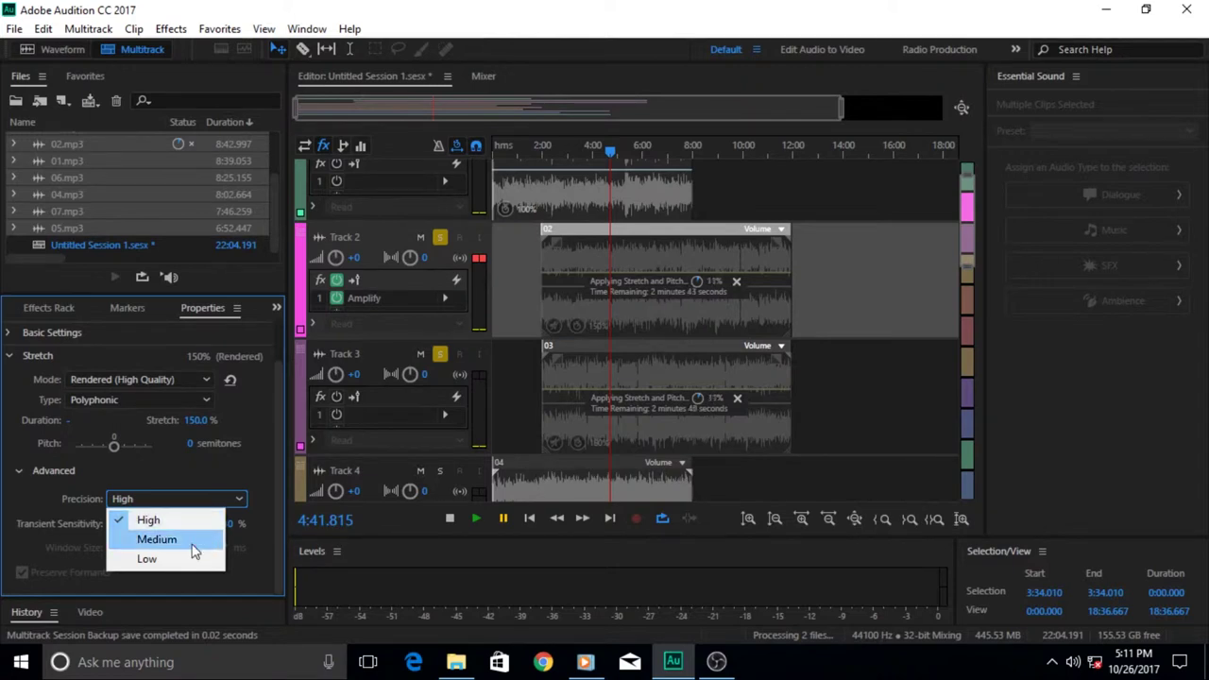
{"action": "left_click", "coordinate": [219, 488]}
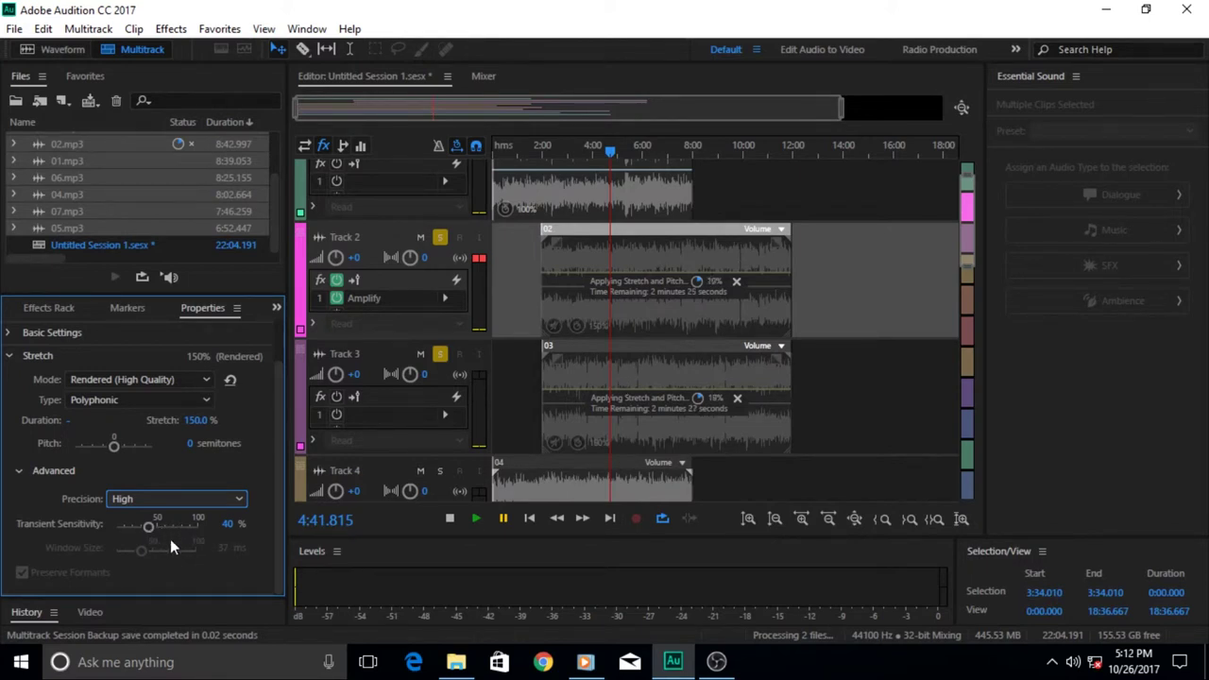
{"action": "left_click", "coordinate": [190, 381]}
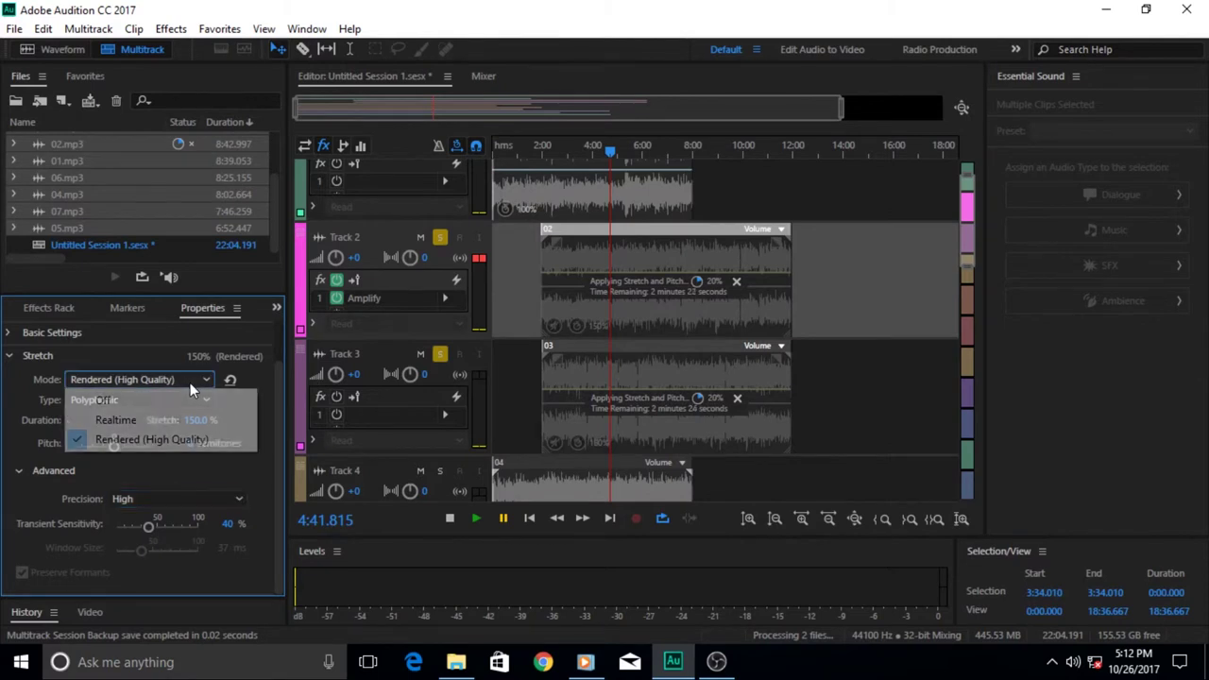
- Switch the clips' stretch Mode back to Realtime
{"action": "left_click", "coordinate": [153, 425]}
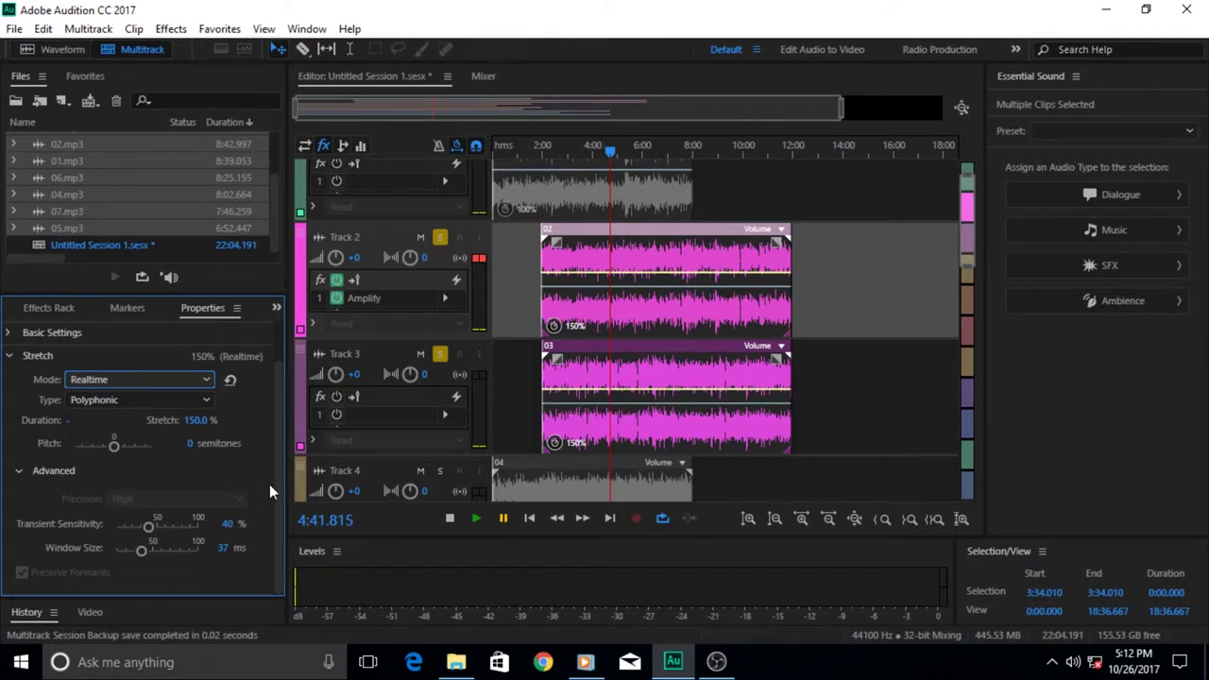
{"action": "left_click_drag", "start_coordinate": [277, 476], "coordinate": [292, 513]}
- Change the stretch Type to Varispeed, dropping pitch to -7.02 semitones
{"action": "left_click", "coordinate": [202, 399]}
{"action": "left_click", "coordinate": [178, 421]}
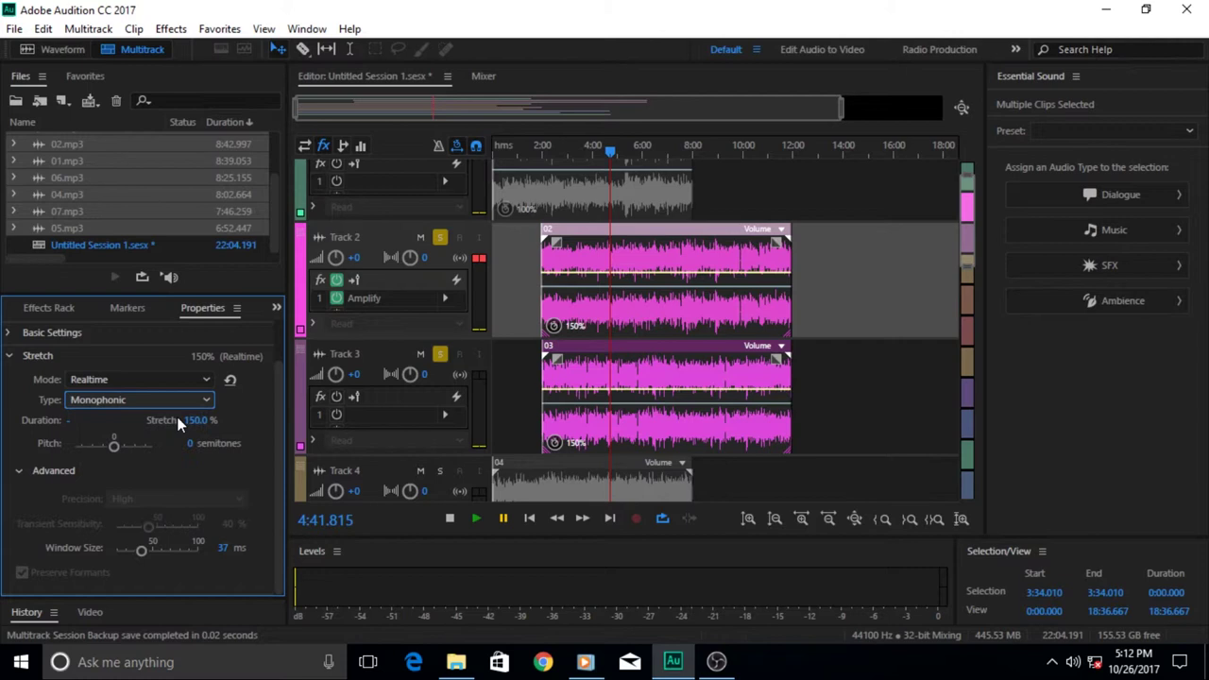
{"action": "left_click", "coordinate": [197, 400]}
{"action": "left_click", "coordinate": [164, 462]}
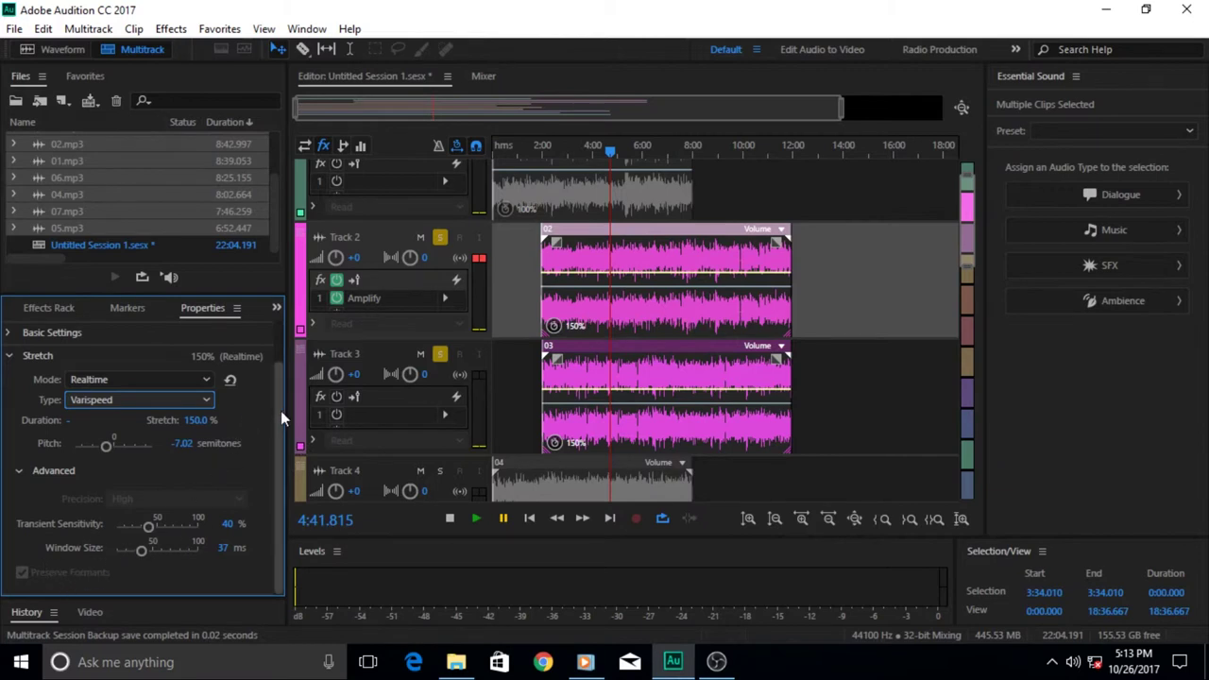
{"action": "left_click_drag", "start_coordinate": [281, 411], "coordinate": [284, 360]}
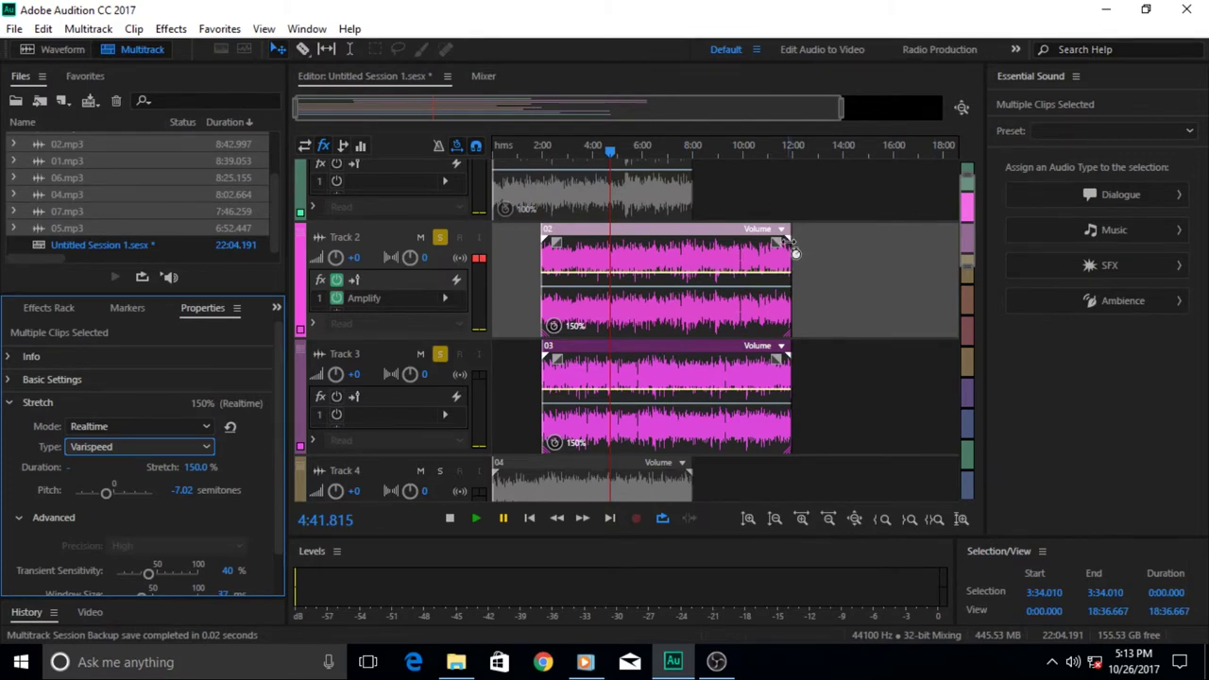
- Drag the clips' stretch handle out to 218% and unsolo Track 3
{"action": "left_click_drag", "start_coordinate": [795, 253], "coordinate": [905, 247]}
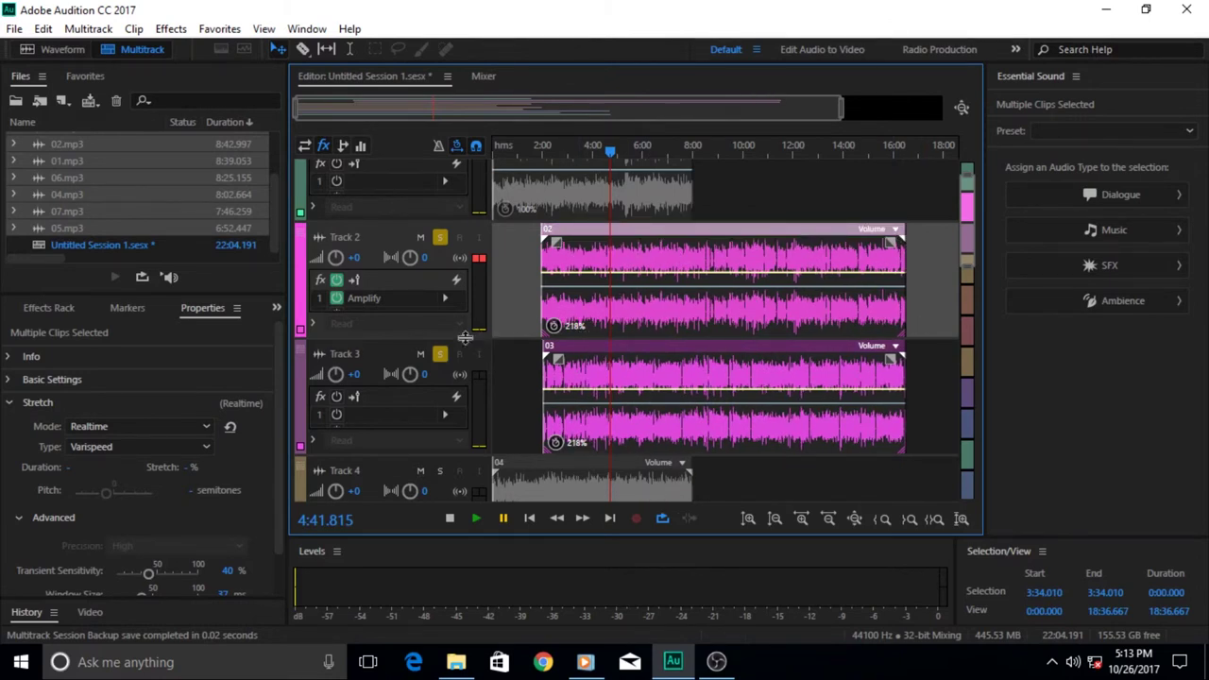
{"action": "left_click", "coordinate": [440, 354]}
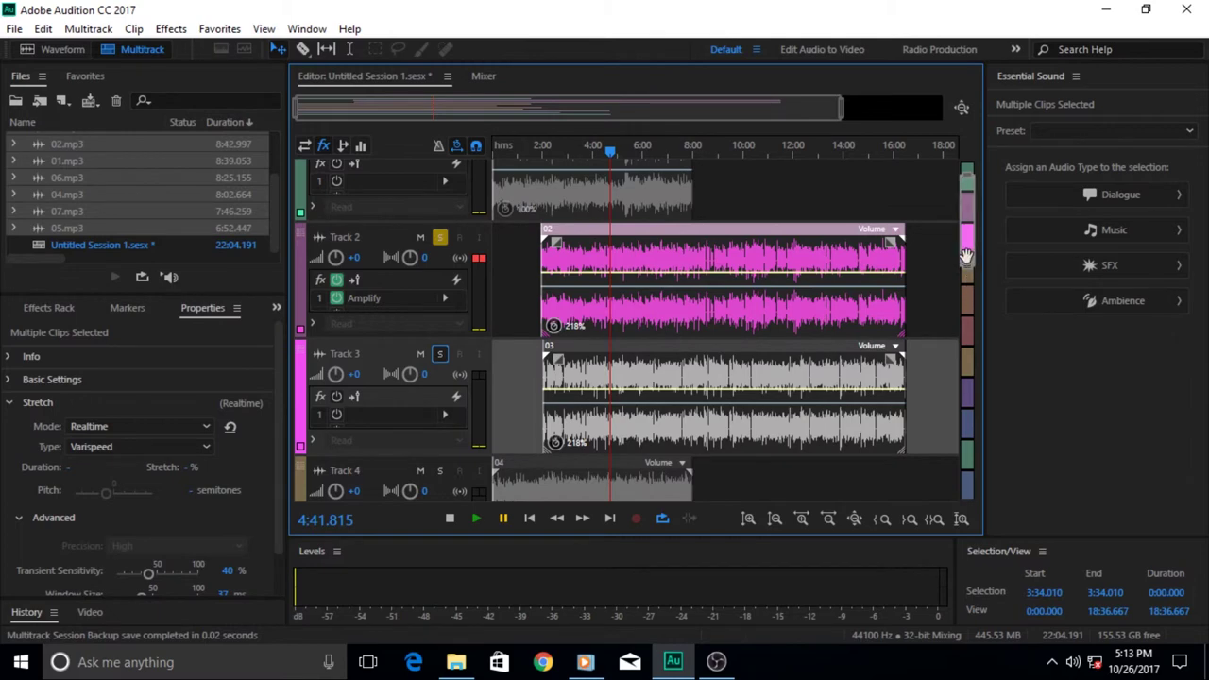
{"action": "mouse_move", "coordinate": [966, 256]}
{"action": "left_mouse_down"}
{"action": "mouse_move", "coordinate": [961, 309]}
{"action": "mouse_move", "coordinate": [964, 236]}
{"action": "left_mouse_up"}
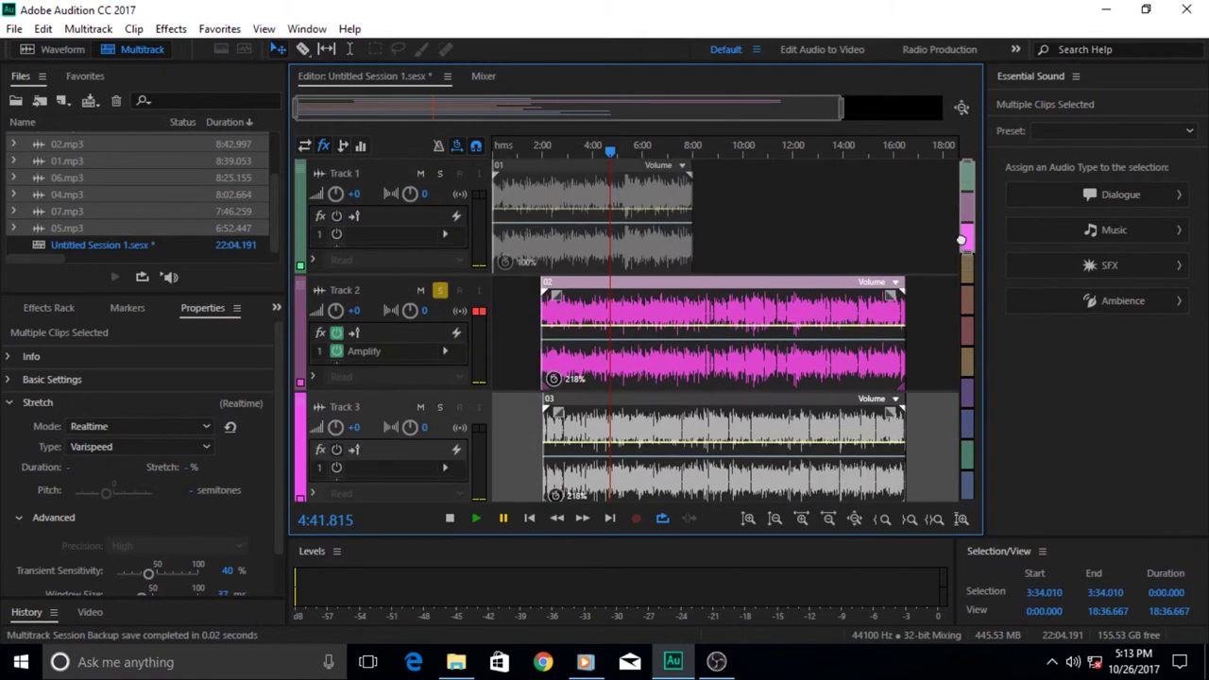
- With playback started, solo Track 3 and reset both clips' stretch to 100%
{"action": "left_click", "coordinate": [478, 525]}
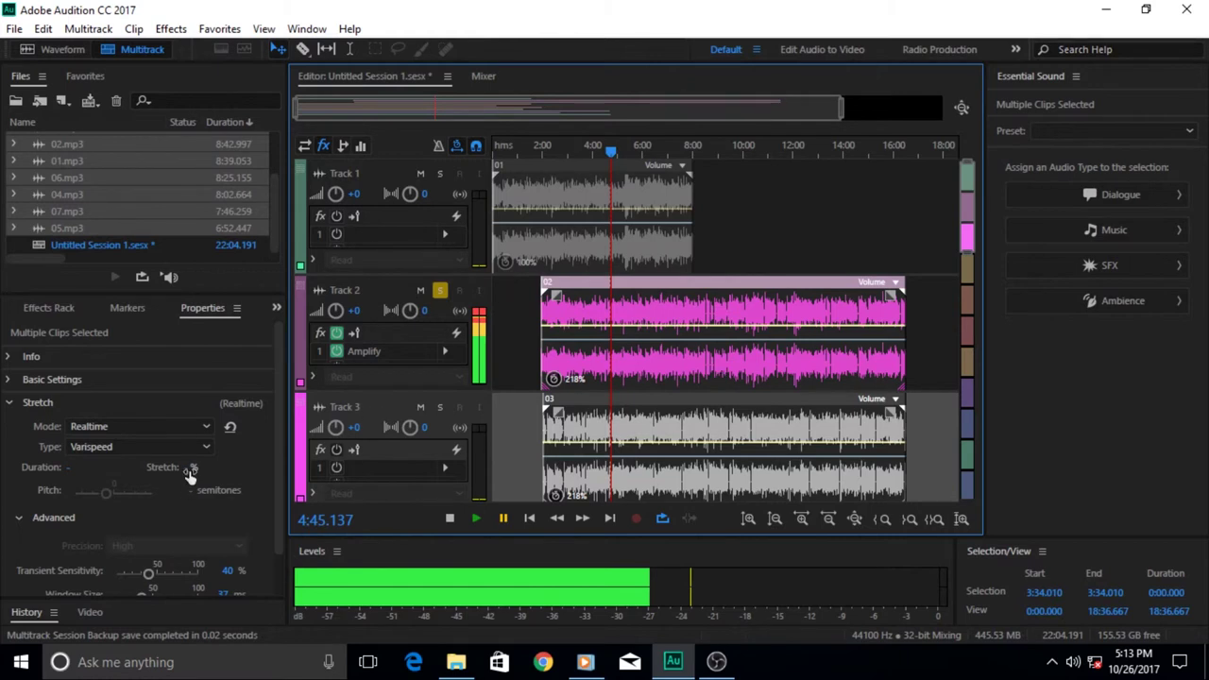
{"action": "left_click", "coordinate": [440, 408]}
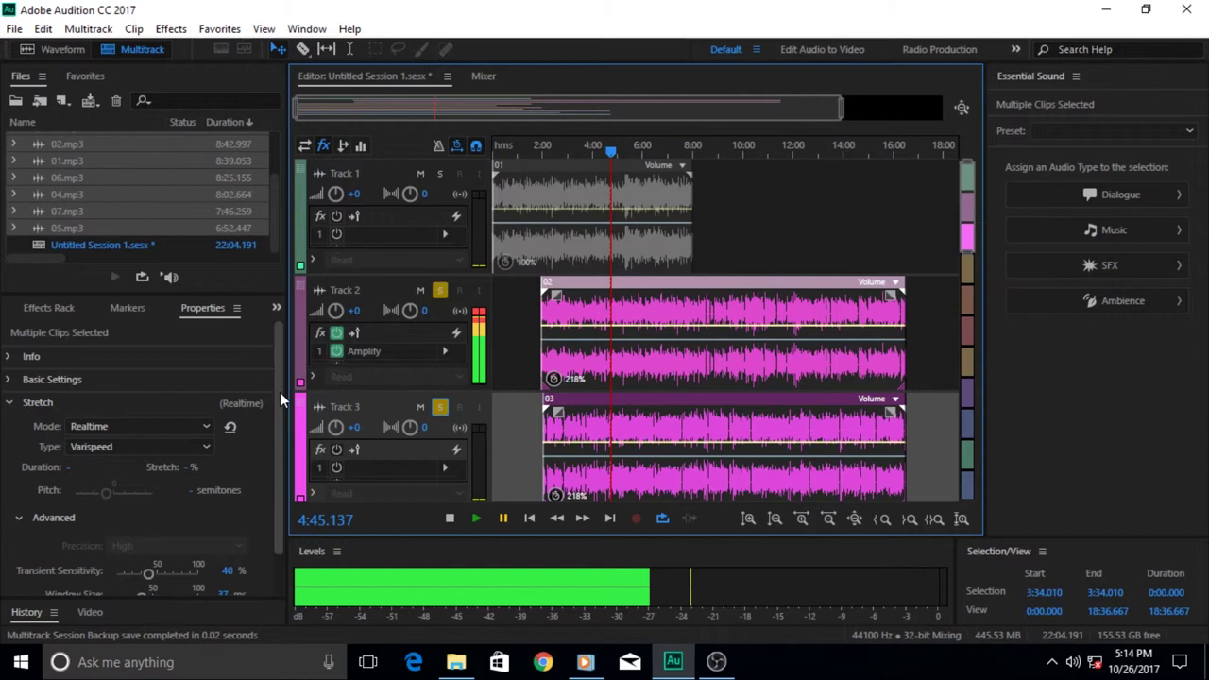
{"action": "left_click_drag", "start_coordinate": [281, 391], "coordinate": [270, 439]}
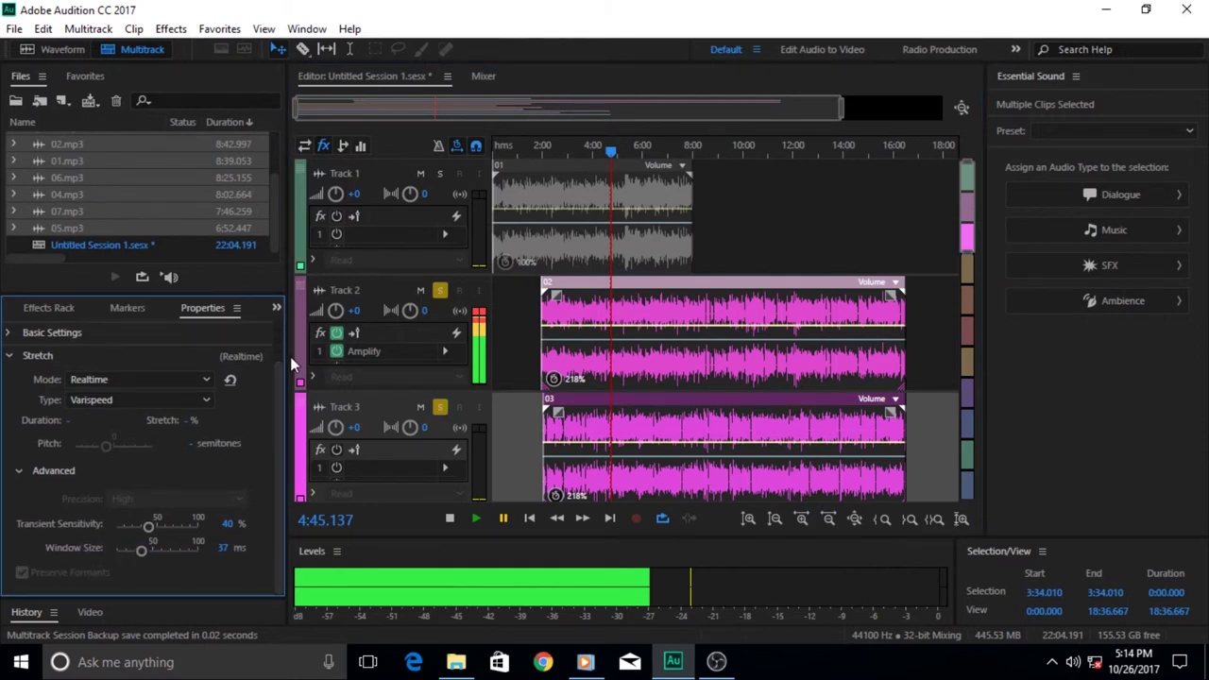
{"action": "left_click", "coordinate": [192, 423]}
{"action": "type", "text": "100"}
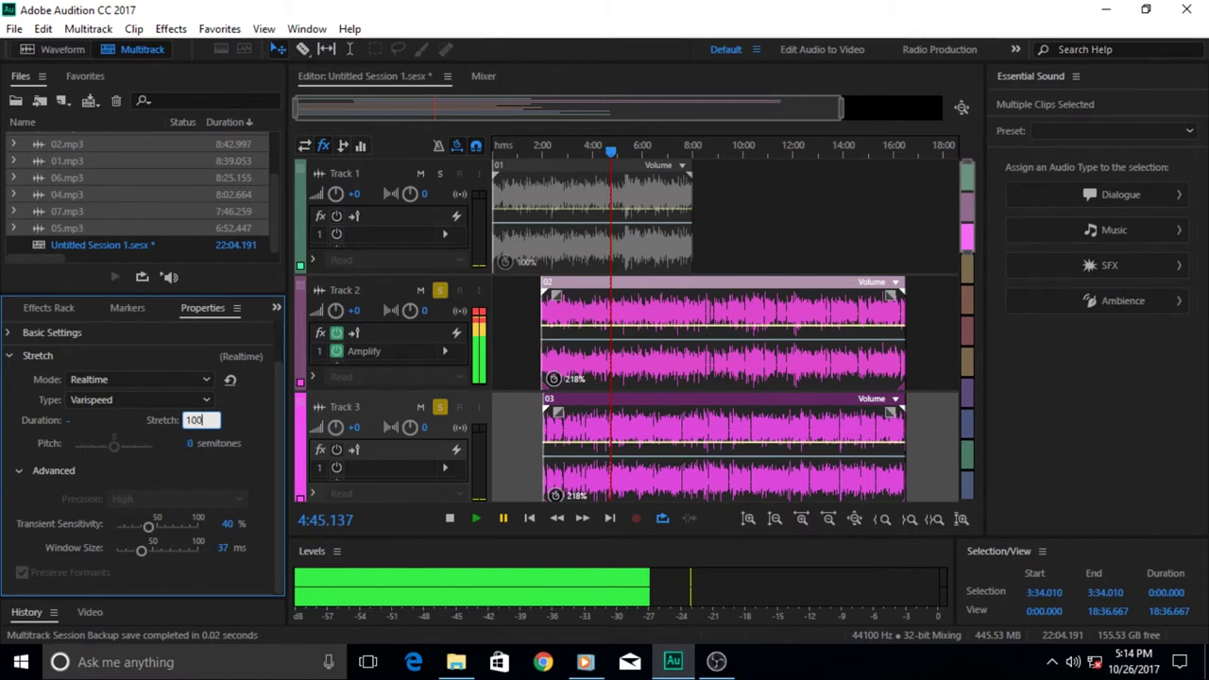
{"action": "key", "text": "Return"}
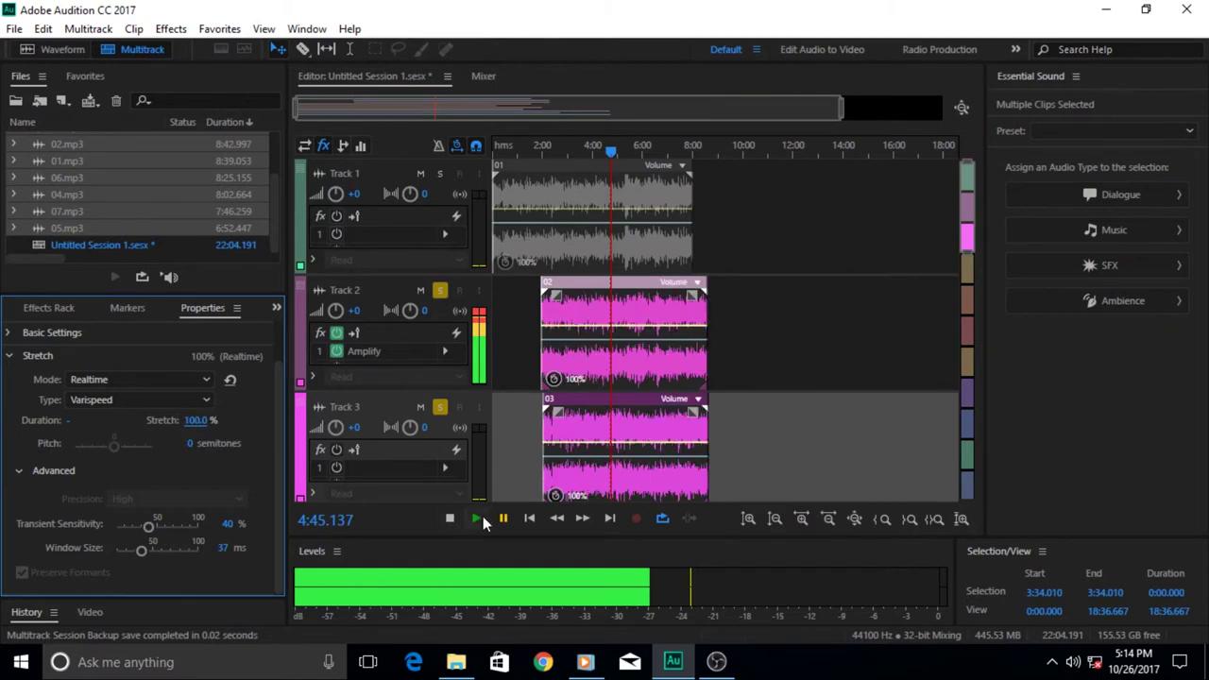
- Unsolo Track 3 and replay the session from the start point
{"action": "left_click", "coordinate": [439, 407]}
{"action": "left_click", "coordinate": [478, 517]}
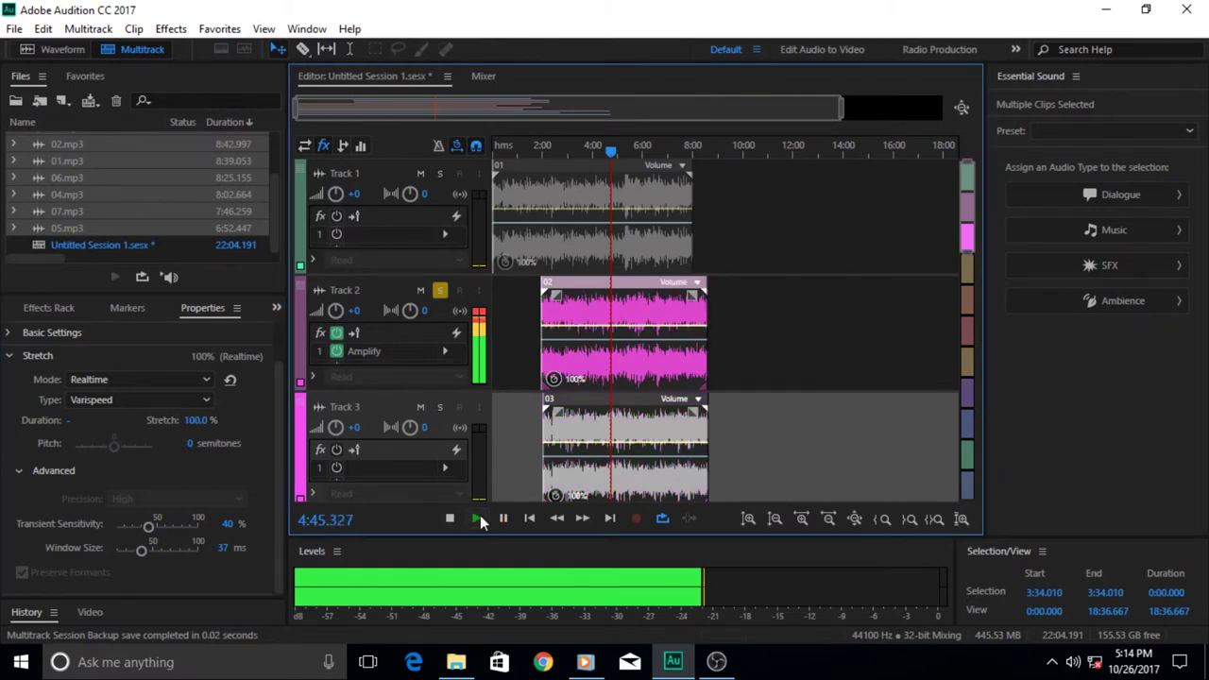
{"action": "left_click", "coordinate": [478, 518]}
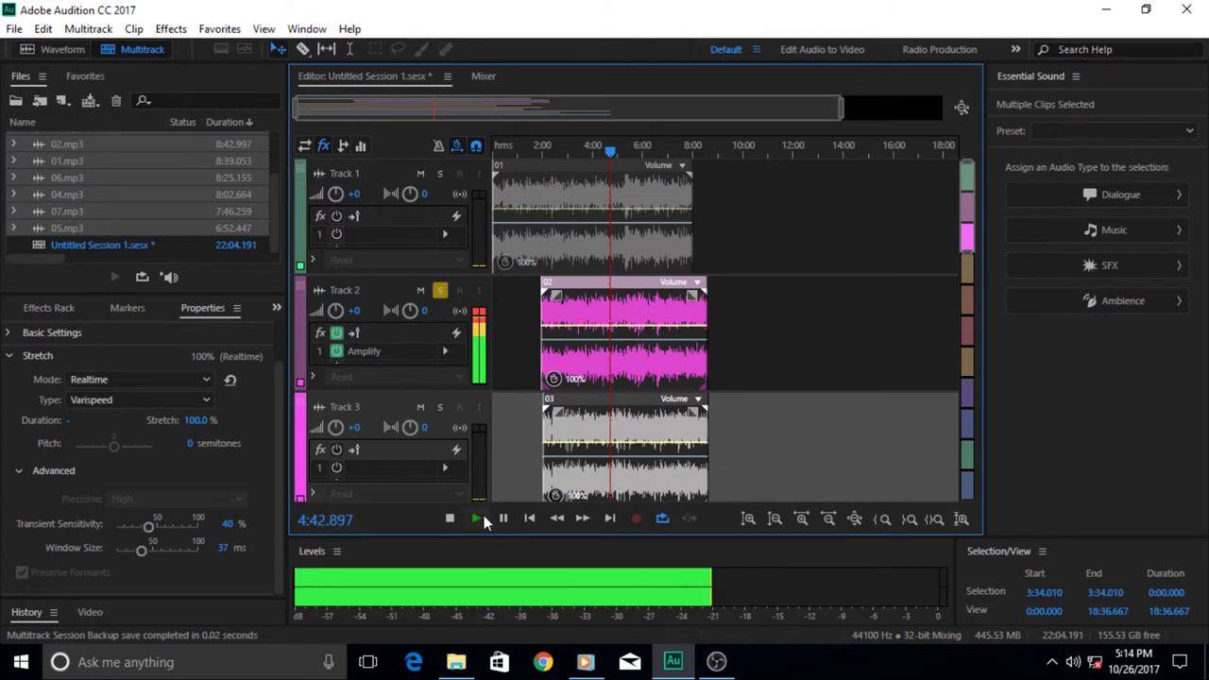
{"action": "left_click", "coordinate": [503, 517]}
- Solo Track 3 and set both clips' stretch to 50%, raising pitch 12 semitones
{"action": "left_click", "coordinate": [439, 407]}
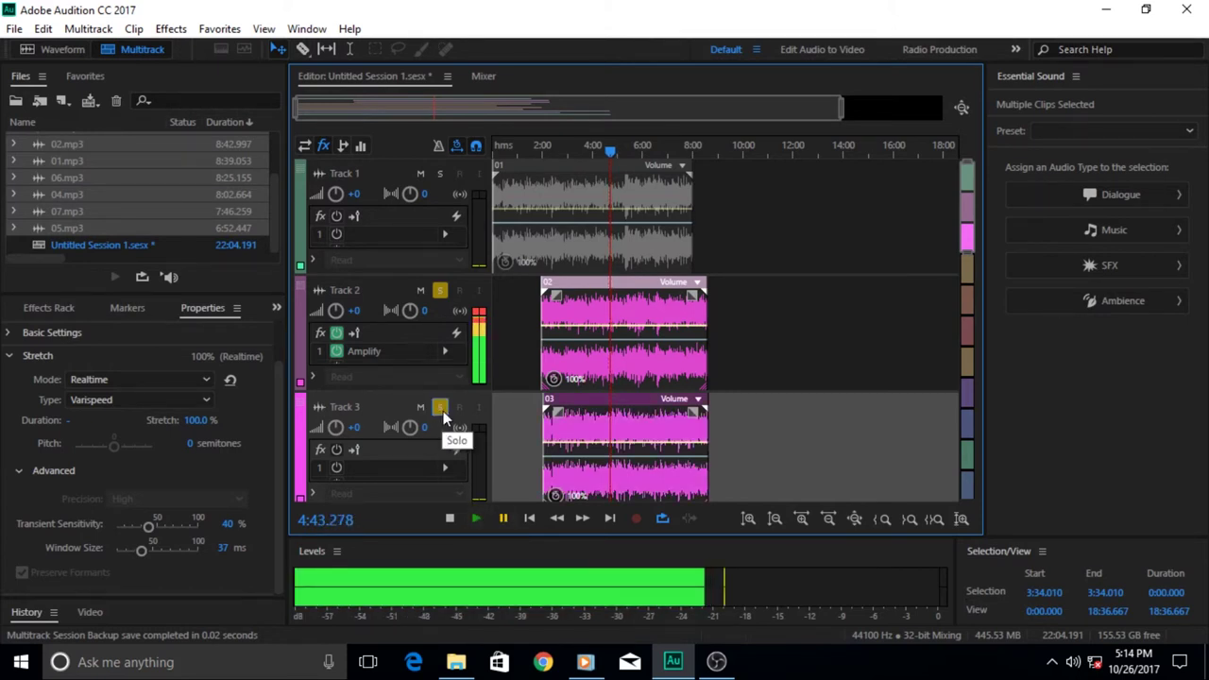
{"action": "left_click", "coordinate": [198, 419]}
{"action": "type", "text": "50"}
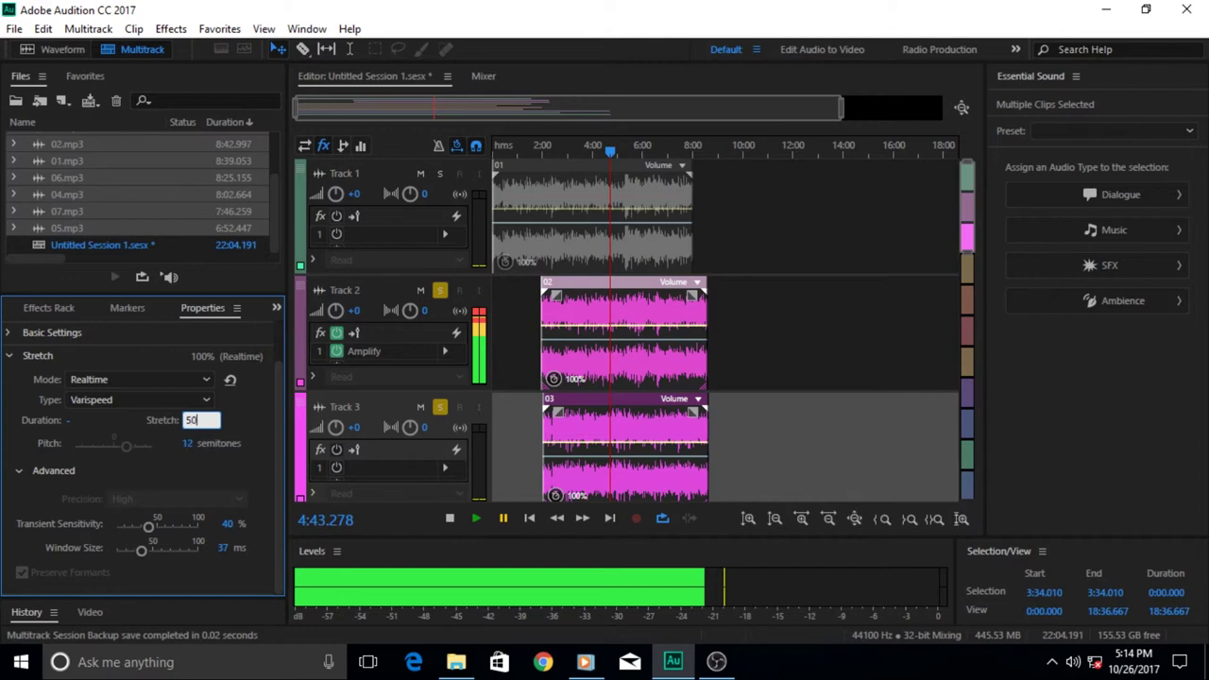
{"action": "key", "text": "Return"}
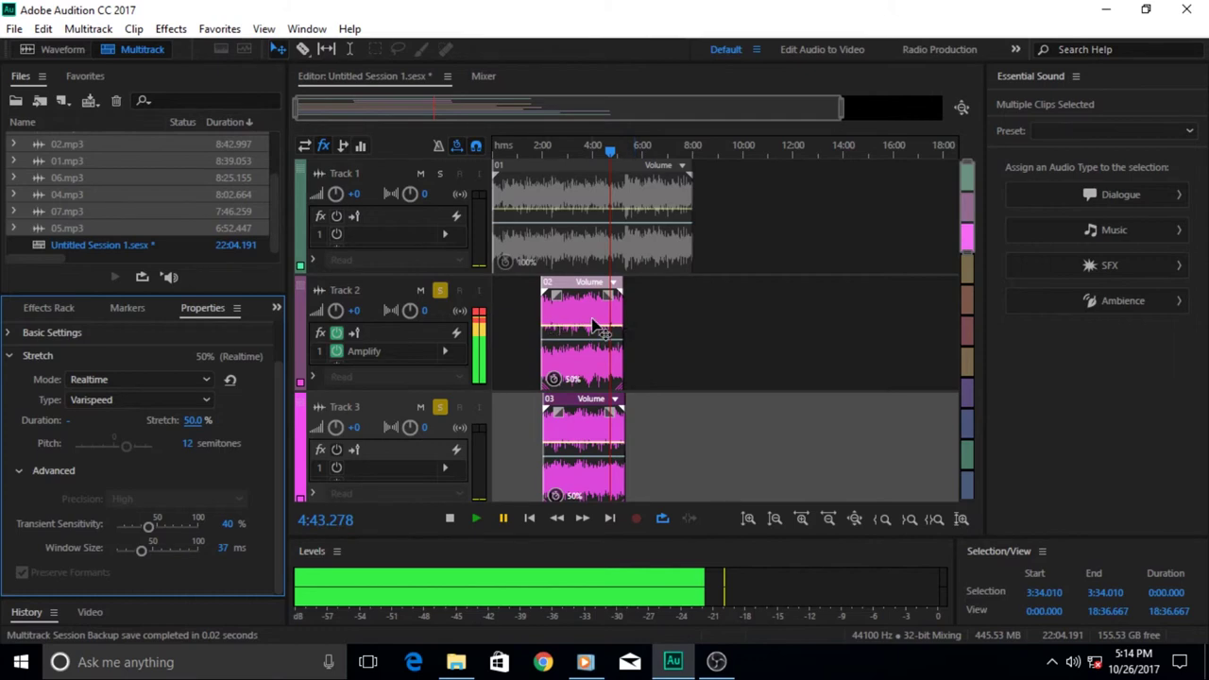
- Unsolo Track 3, then play the 50% Track 2 clip from about 3:50.961 and pause at 3:53.947
{"action": "left_click", "coordinate": [503, 518]}
{"action": "left_click", "coordinate": [441, 408]}
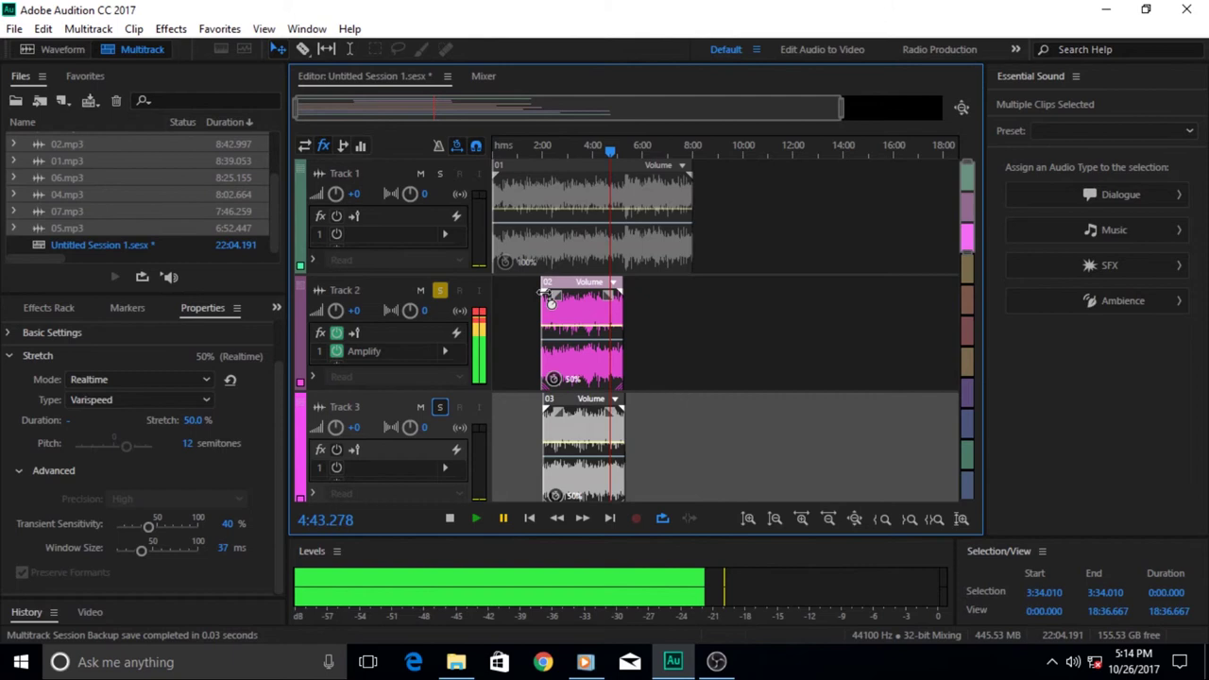
{"action": "left_click", "coordinate": [589, 151]}
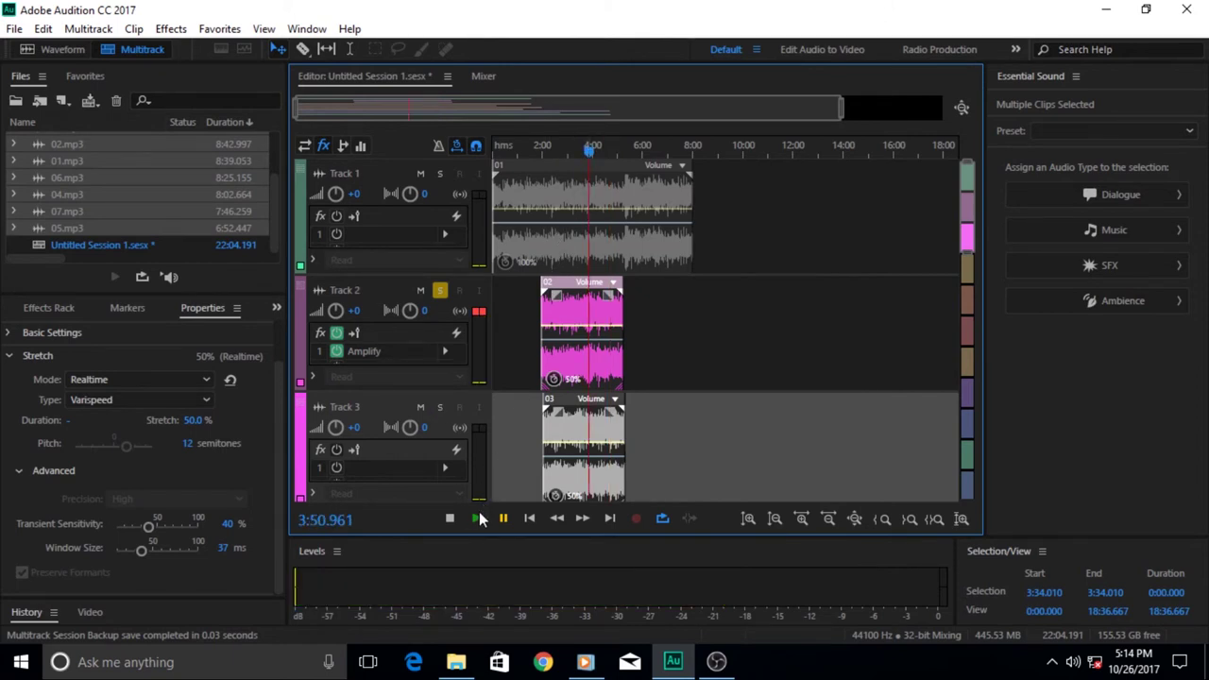
{"action": "left_click", "coordinate": [479, 517]}
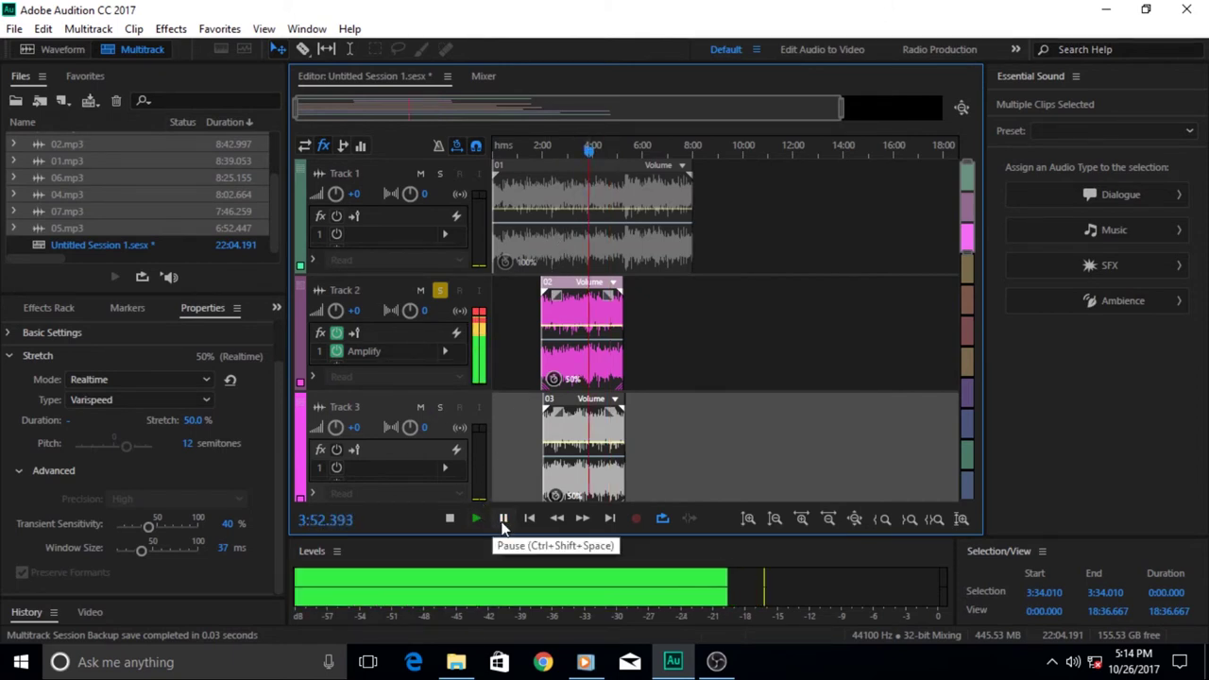
{"action": "left_click", "coordinate": [504, 524]}
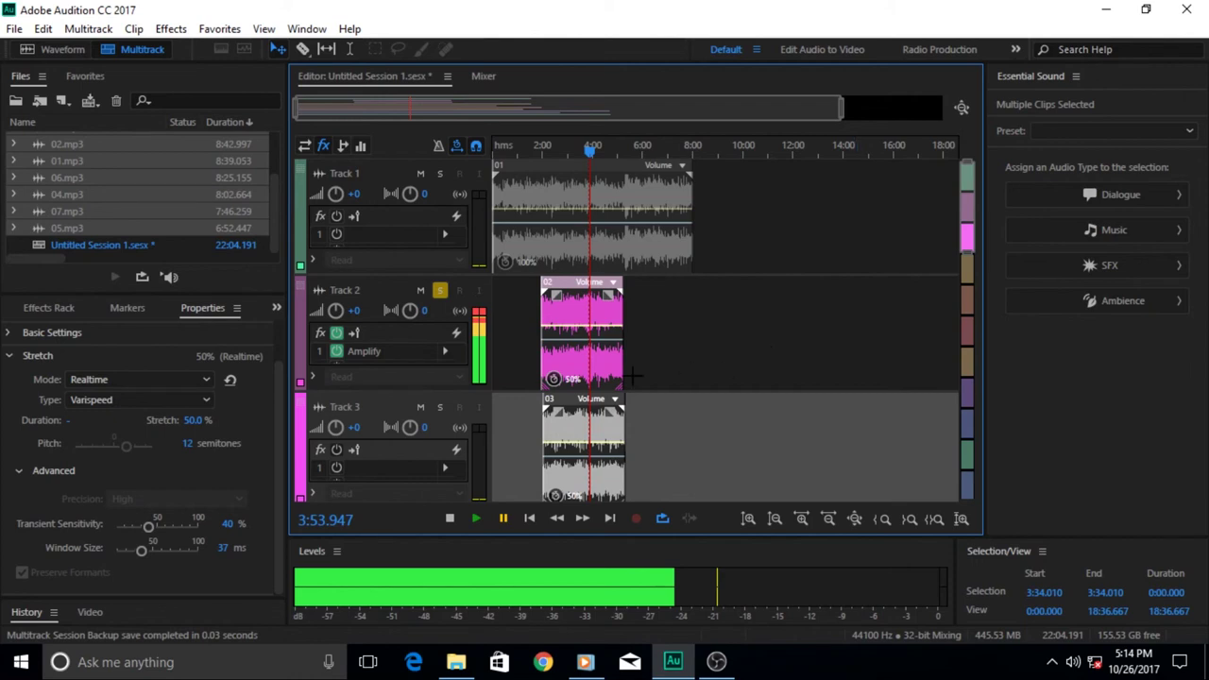
- Re-enable Solo on Track 3 so it plays alongside soloed Track 2
{"action": "left_click", "coordinate": [441, 407]}
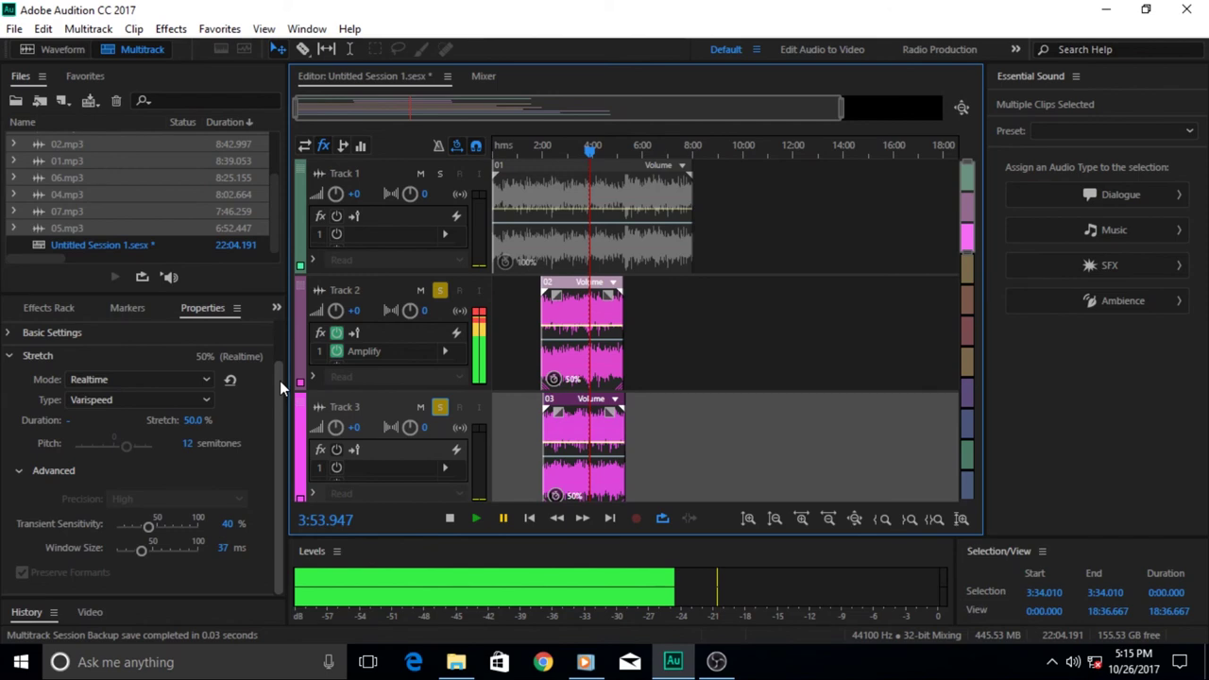
{"action": "left_click_drag", "start_coordinate": [279, 380], "coordinate": [282, 327]}
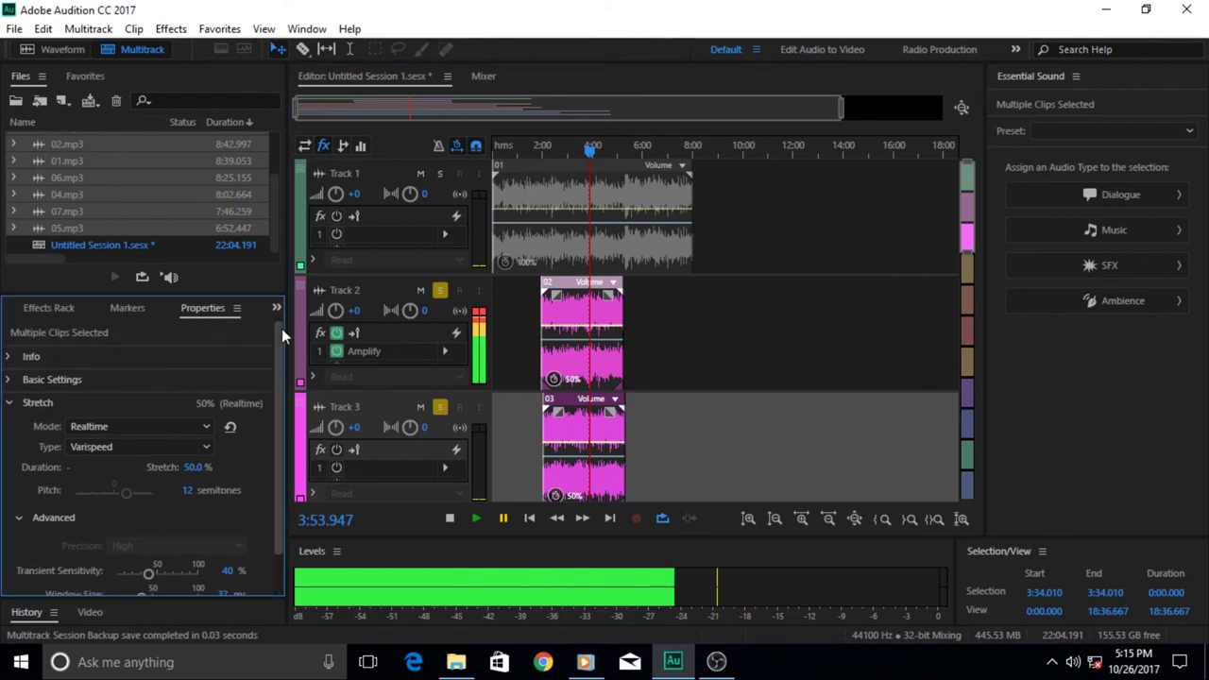